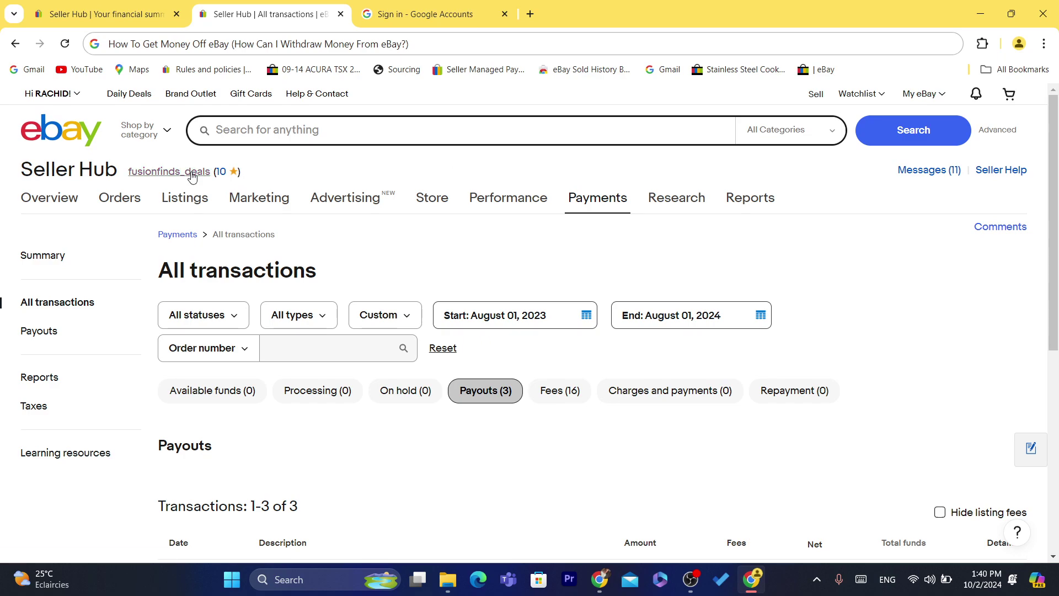
# Step: Open the Seller Hub overview page
pyautogui.click(34, 200)
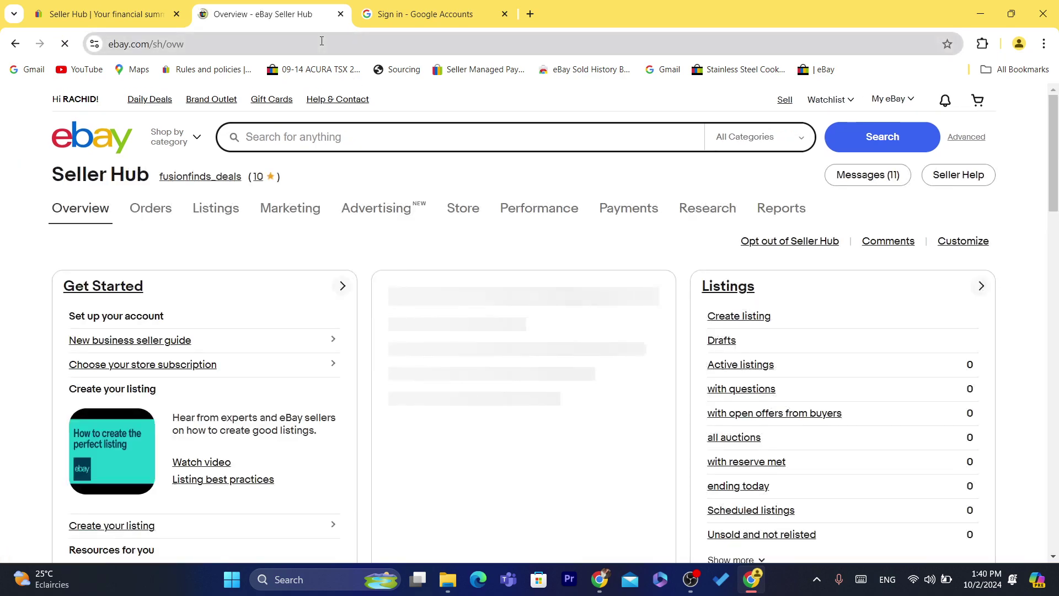
pyautogui.moveTo(578, 233)
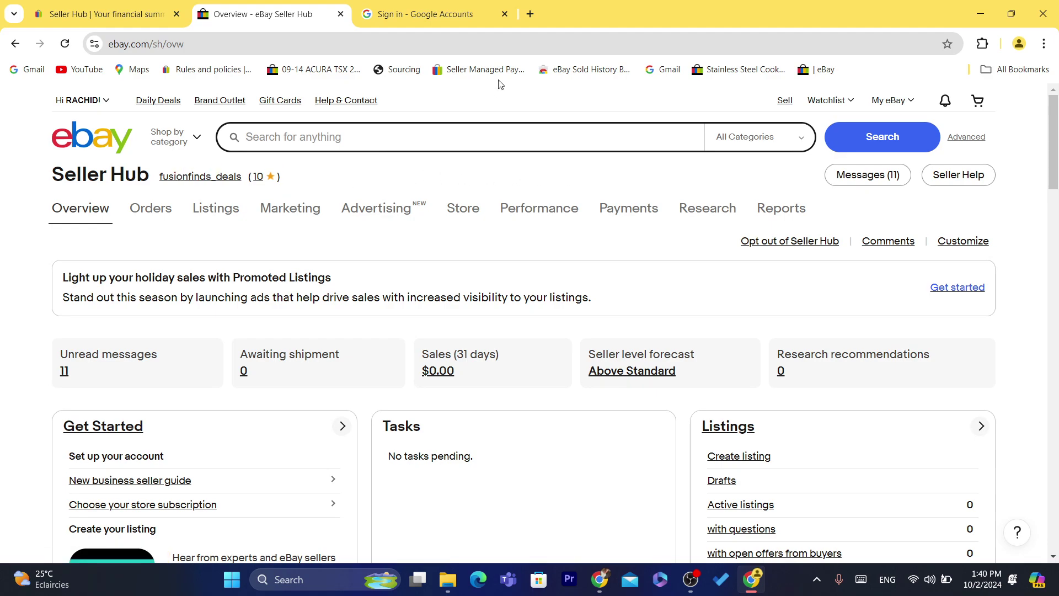
pyautogui.click(474, 41)
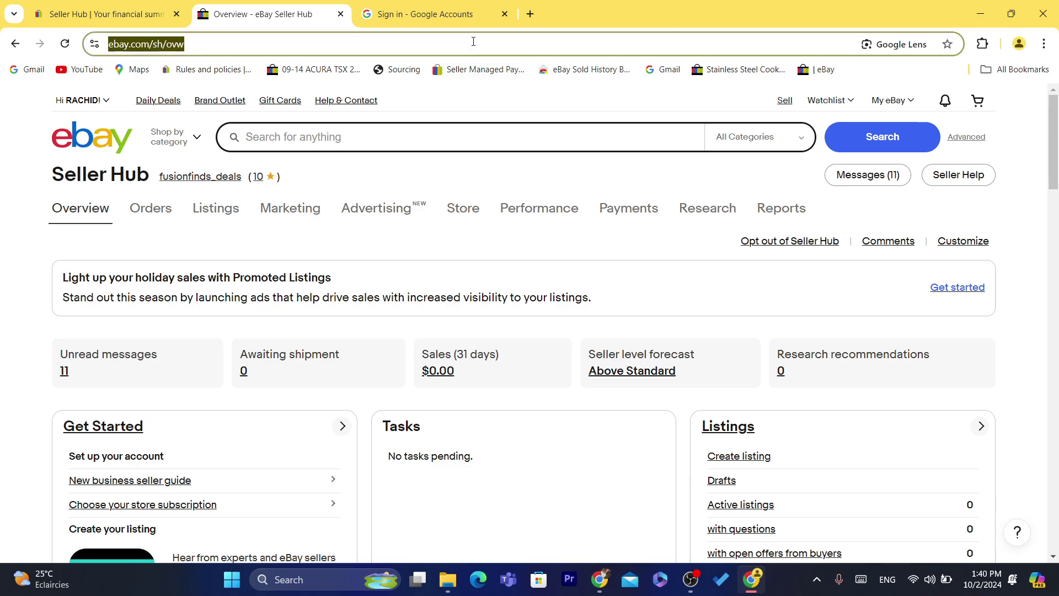
pyautogui.click(456, 179)
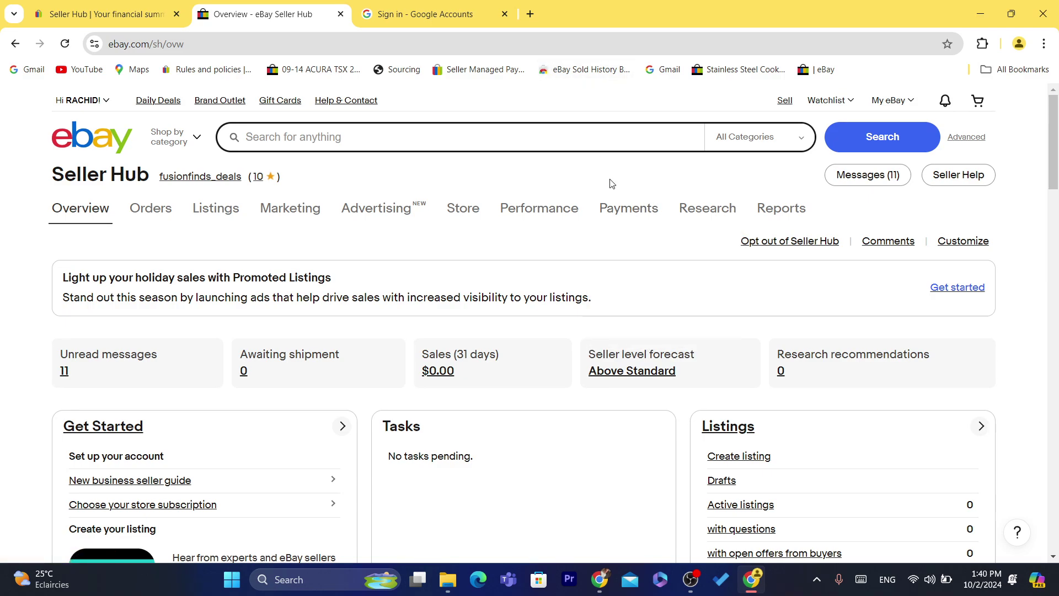
# Step: Open the Seller Hub payments section and look through the financial summary page
pyautogui.click(625, 213)
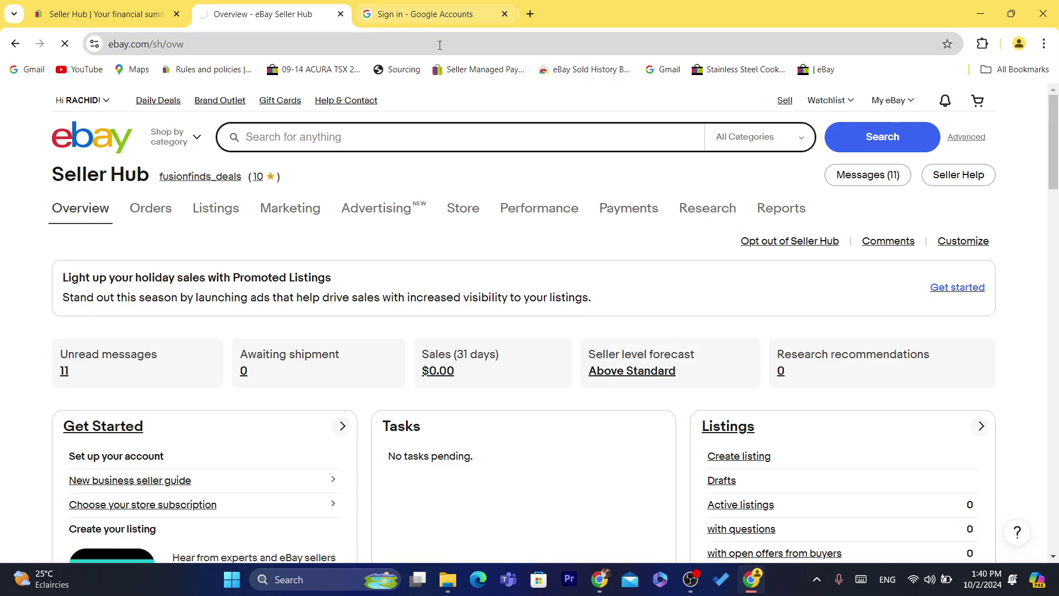
pyautogui.scroll(-3, 1058, 253)
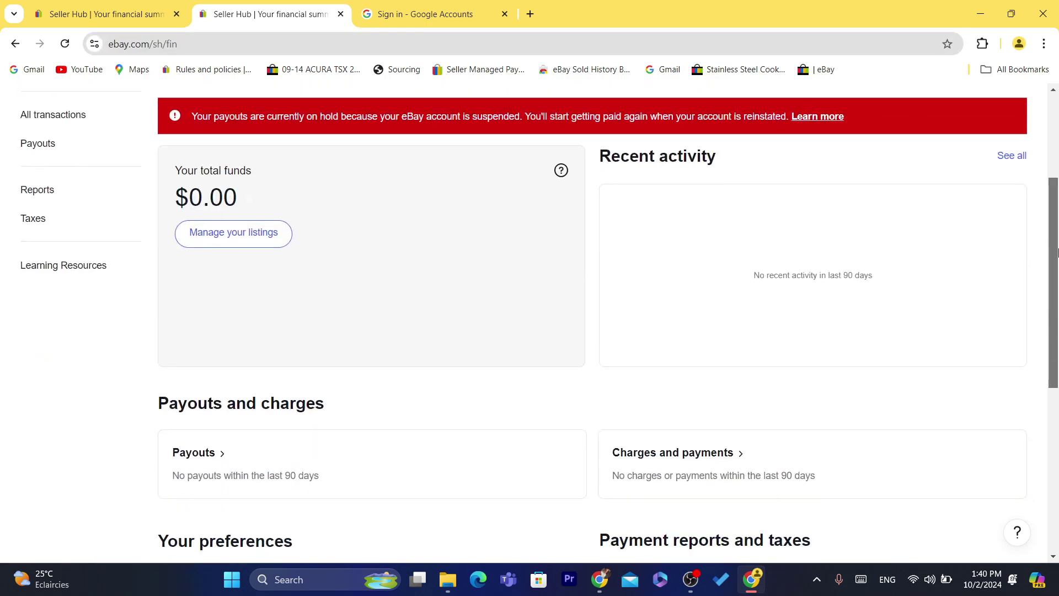
pyautogui.moveTo(1058, 253); pyautogui.dragTo(1044, 194)
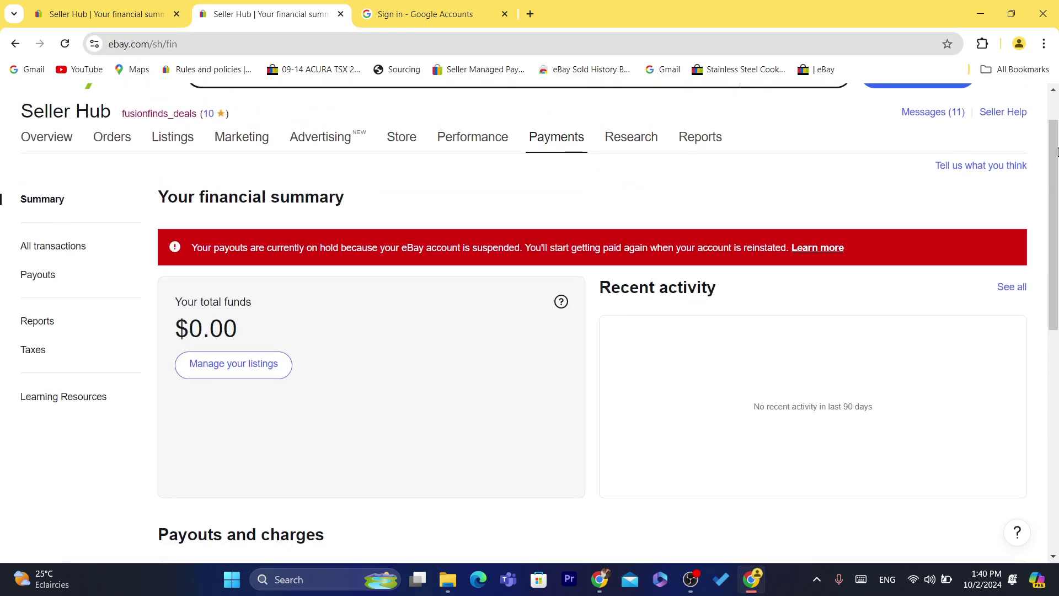
pyautogui.scroll(1, 1058, 161)
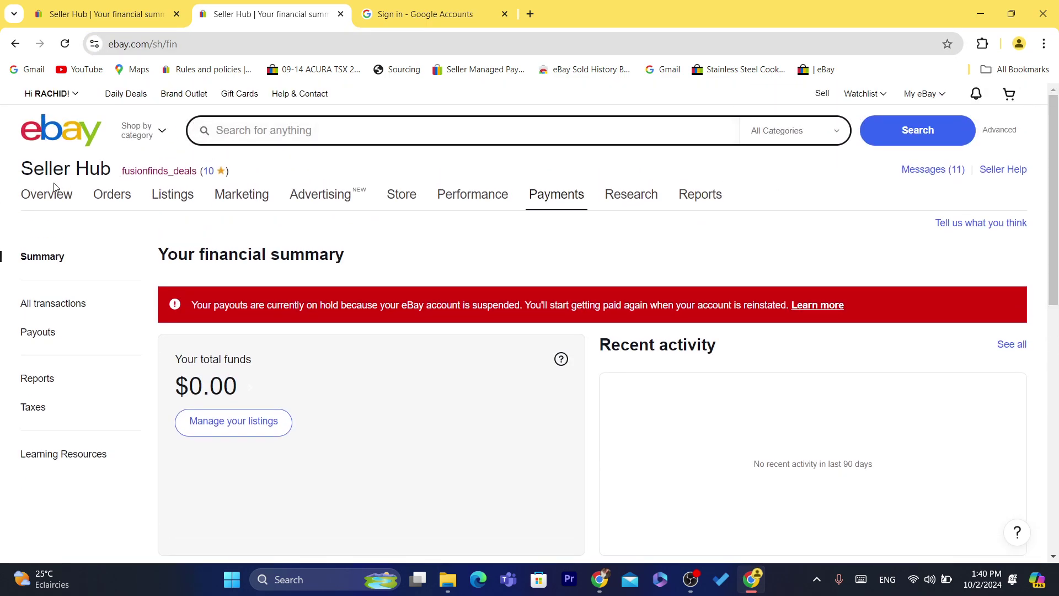
# Step: Return to the Seller Hub overview and put "How To Get Money Off eBay (How Can I Withdraw Money From eBay?)" in the browser address field
pyautogui.click(39, 203)
pyautogui.hotkey('ctrl', 'l')
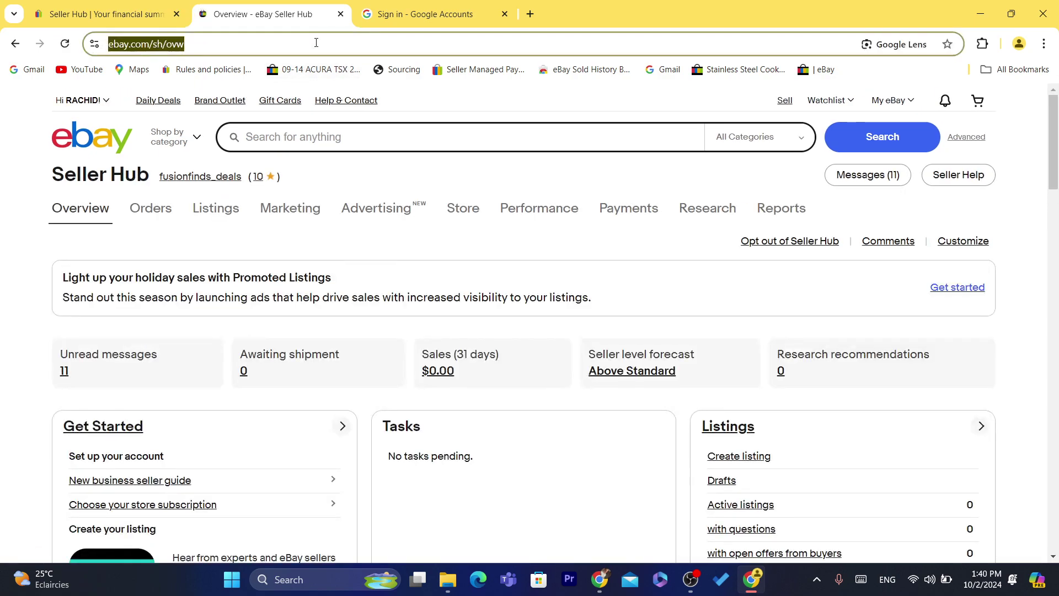
pyautogui.write('How To Get Money Off eBay (How Can I Withdraw Money From eBay?)')
pyautogui.click(351, 276)
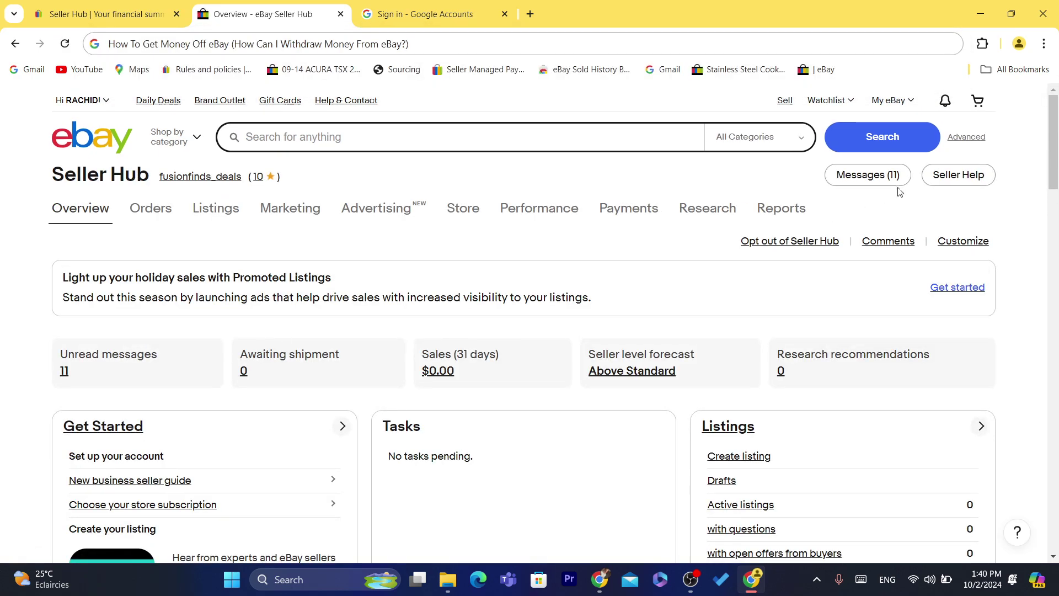
# Step: Go to the Selling page of My eBay and open the payout preferences in the payments summary
pyautogui.moveTo(890, 108)
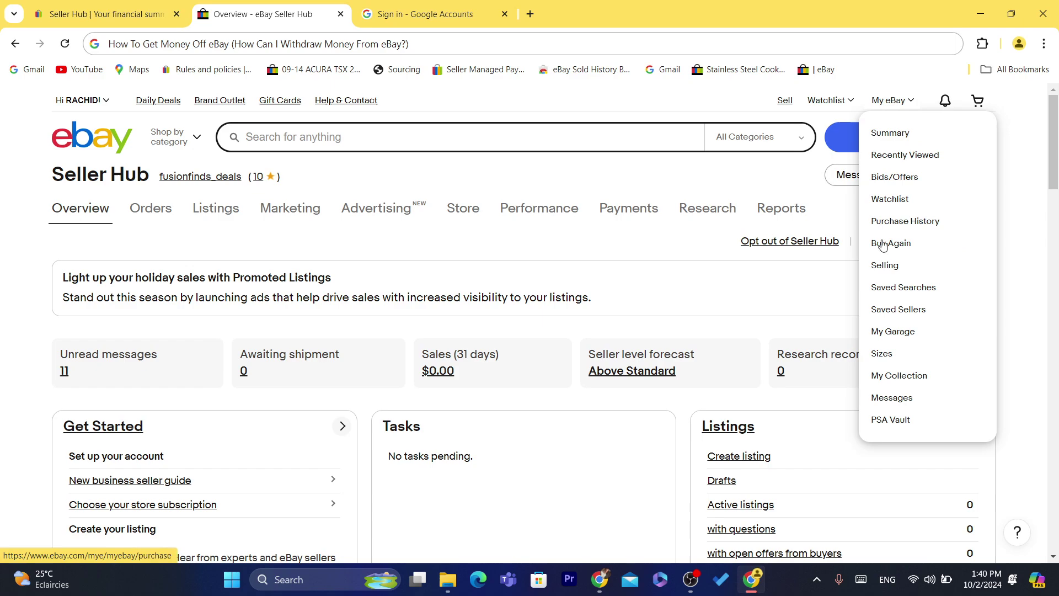
pyautogui.click(885, 265)
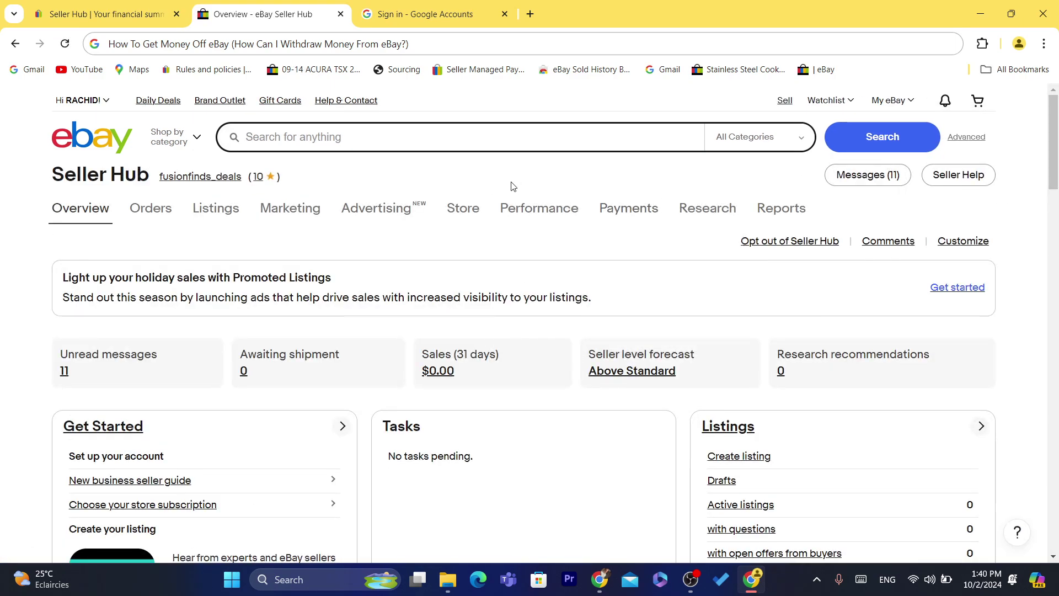
pyautogui.click(634, 208)
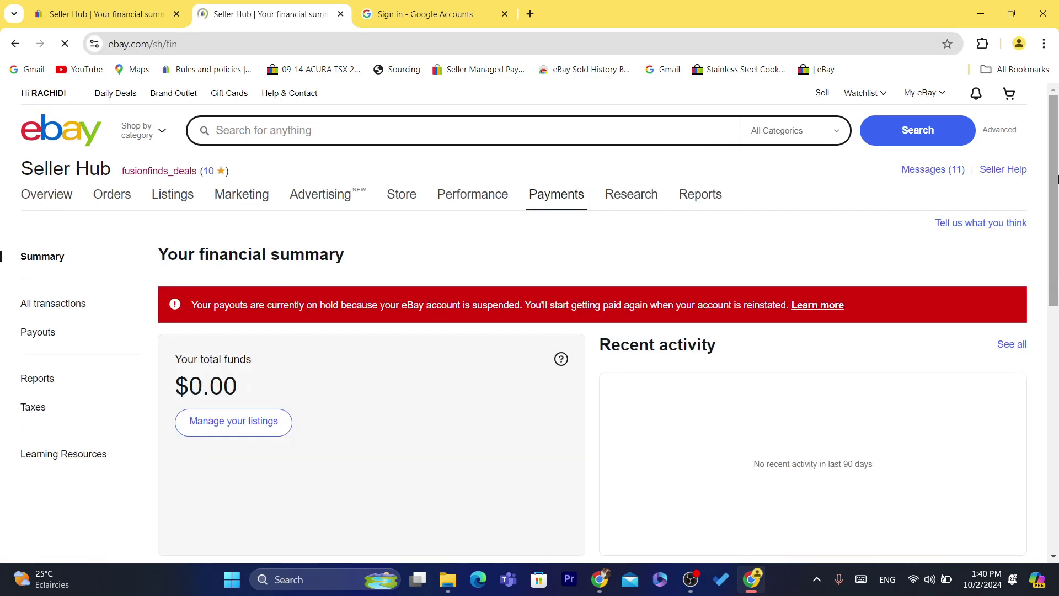
pyautogui.scroll(-8, 390, 298)
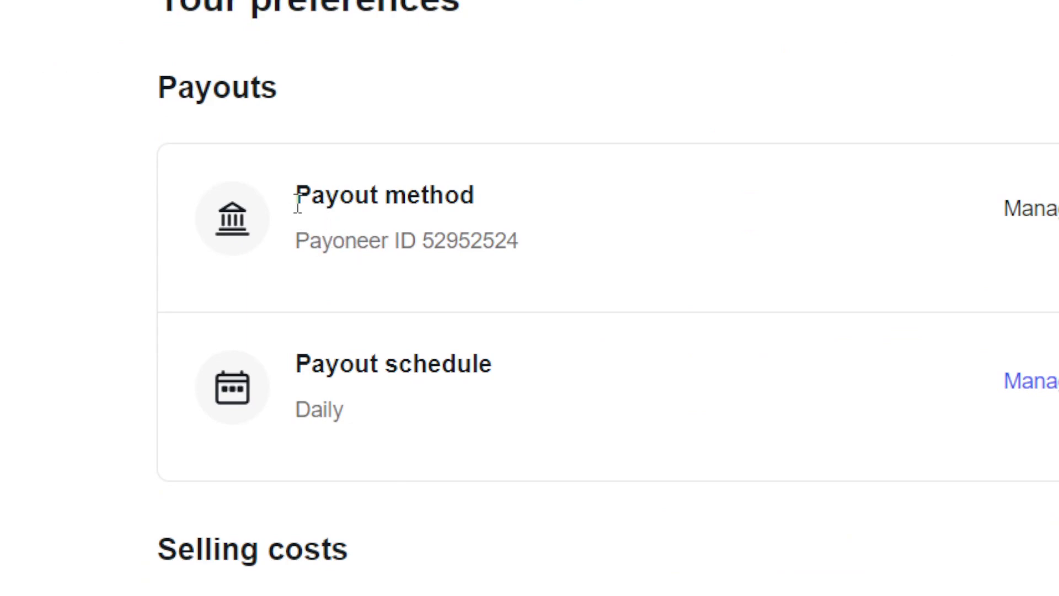
# Step: Examine the payout method and payout schedule preferences, including the available schedule options, without changing the schedule
pyautogui.moveTo(297, 205); pyautogui.dragTo(558, 258)
pyautogui.click(558, 257)
pyautogui.moveTo(306, 196); pyautogui.dragTo(525, 227)
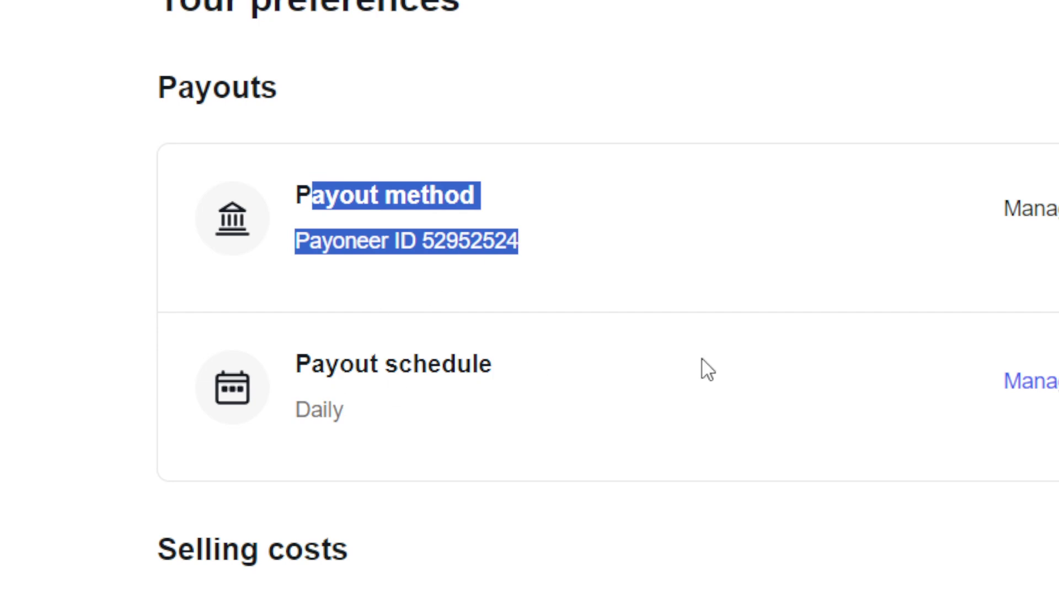
pyautogui.doubleClick(421, 371)
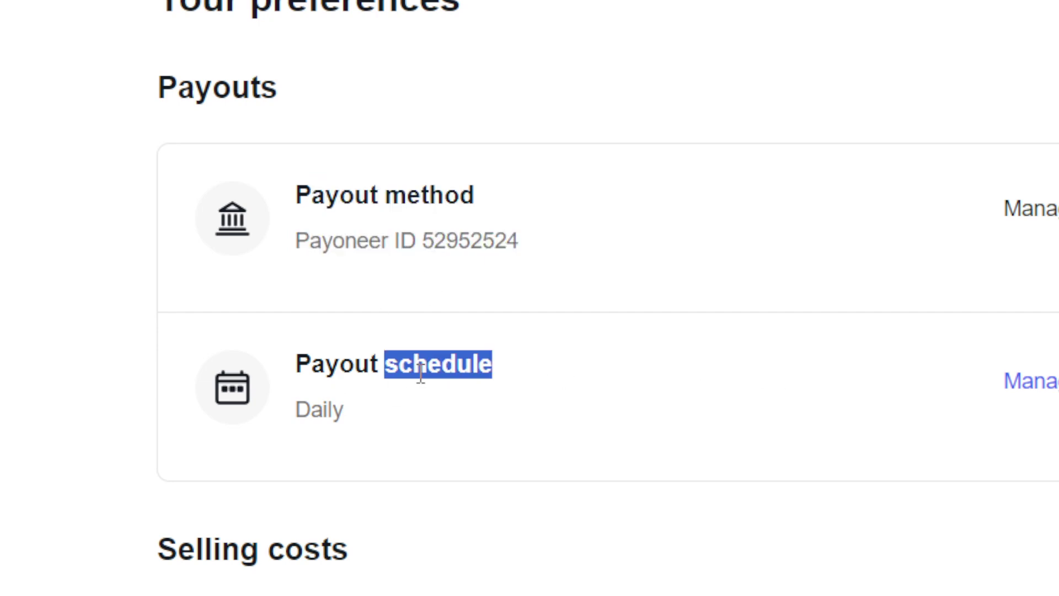
pyautogui.click(1030, 386)
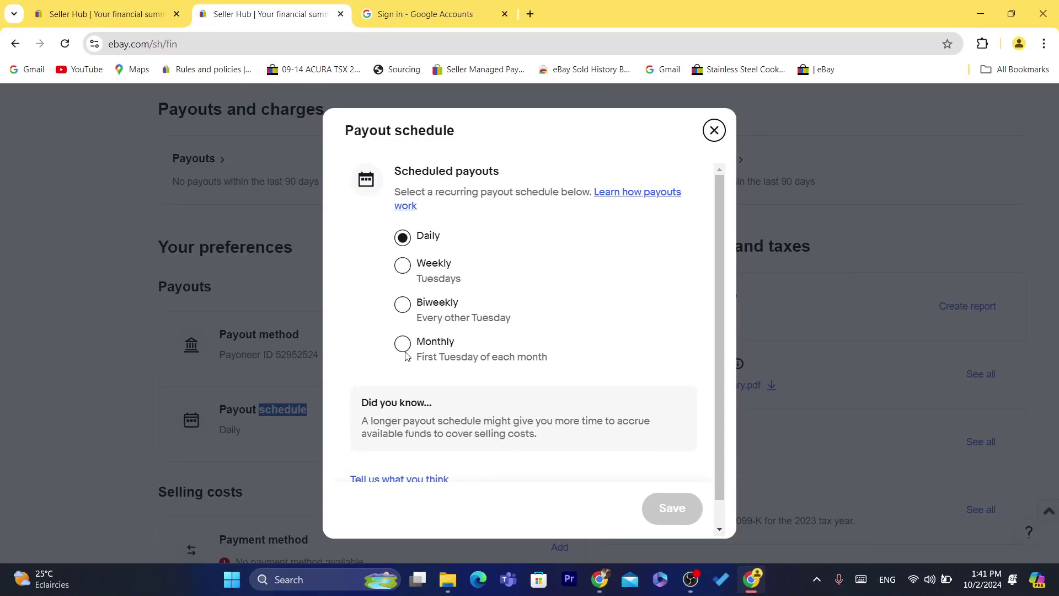
pyautogui.click(714, 135)
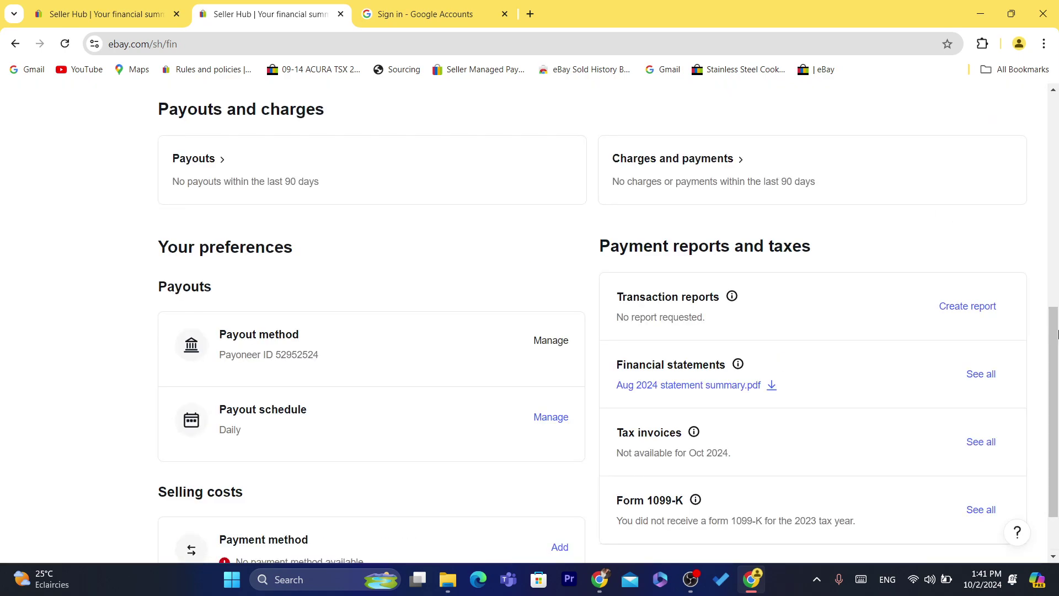
# Step: Examine the payouts and charges section of the financial summary, including the charges and payments entry
pyautogui.moveTo(1058, 333)
pyautogui.mouseDown()
pyautogui.moveTo(1058, 275)
pyautogui.moveTo(1058, 325)
pyautogui.mouseUp()
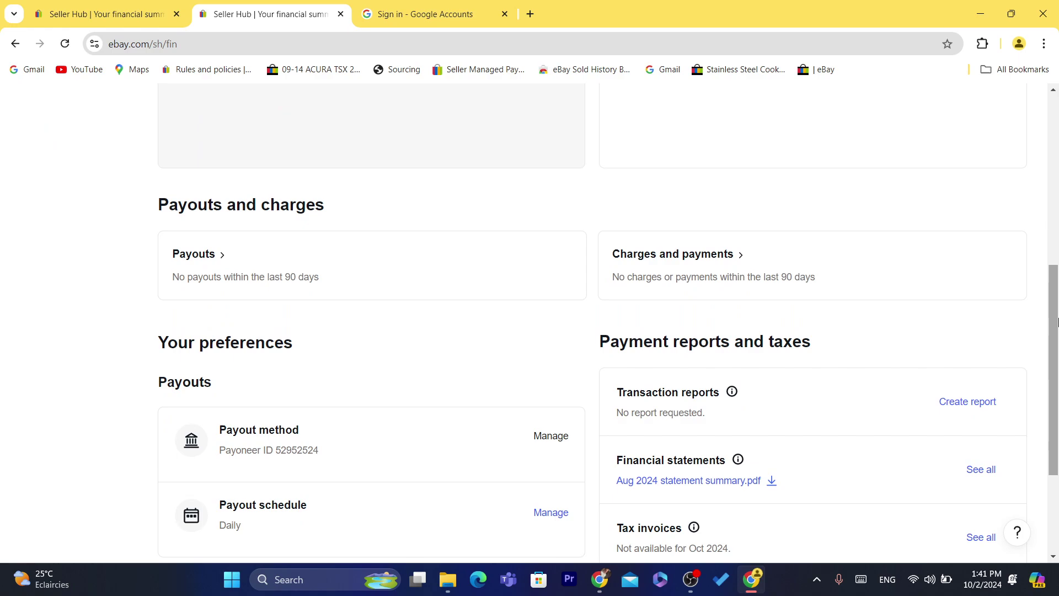
pyautogui.tripleClick(242, 205)
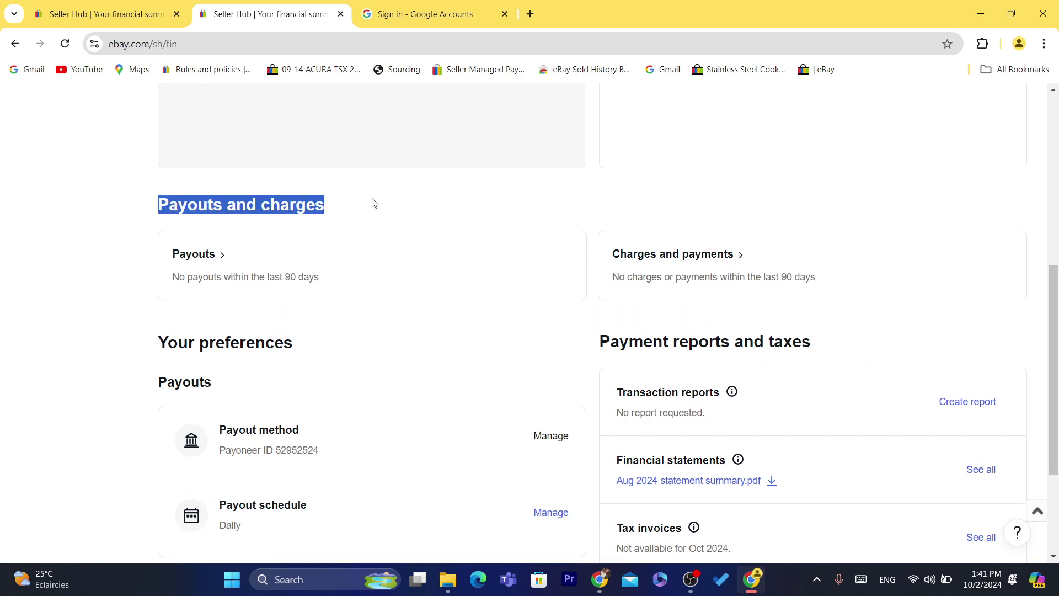
pyautogui.tripleClick(325, 205)
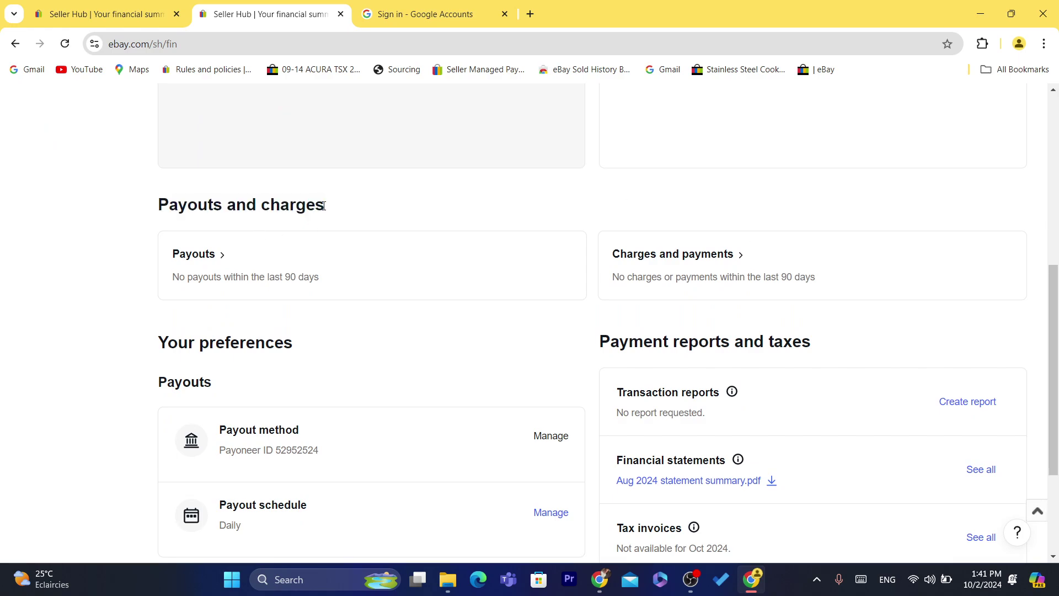
pyautogui.click(455, 44)
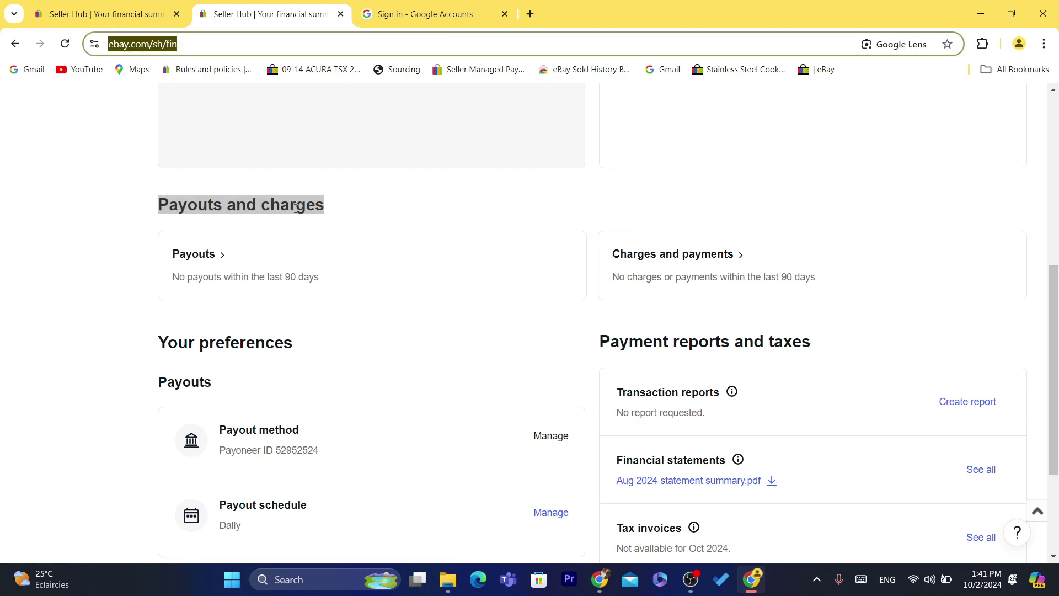
pyautogui.tripleClick(377, 208)
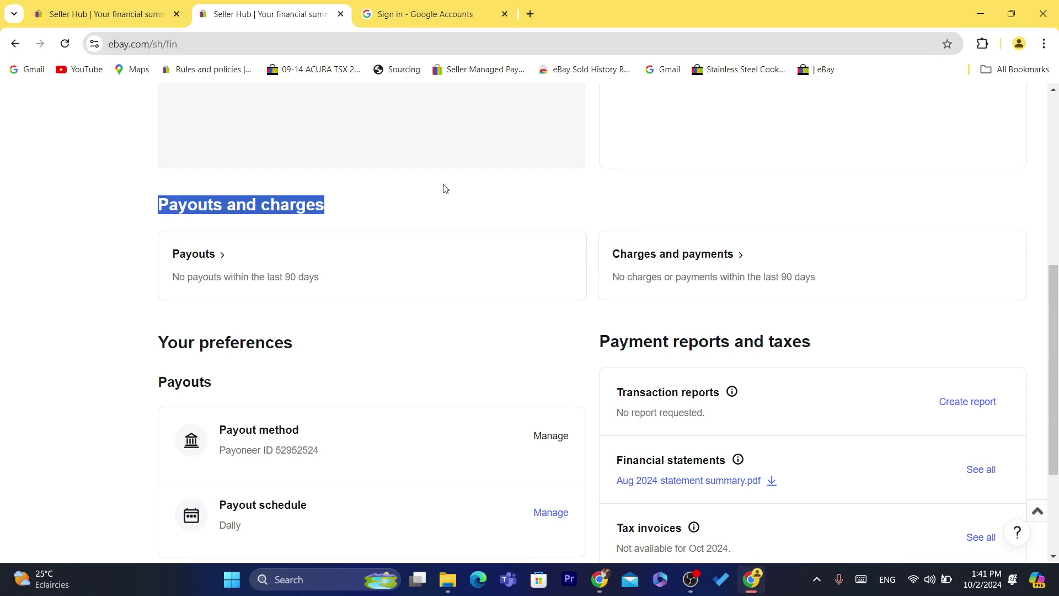
pyautogui.doubleClick(429, 49)
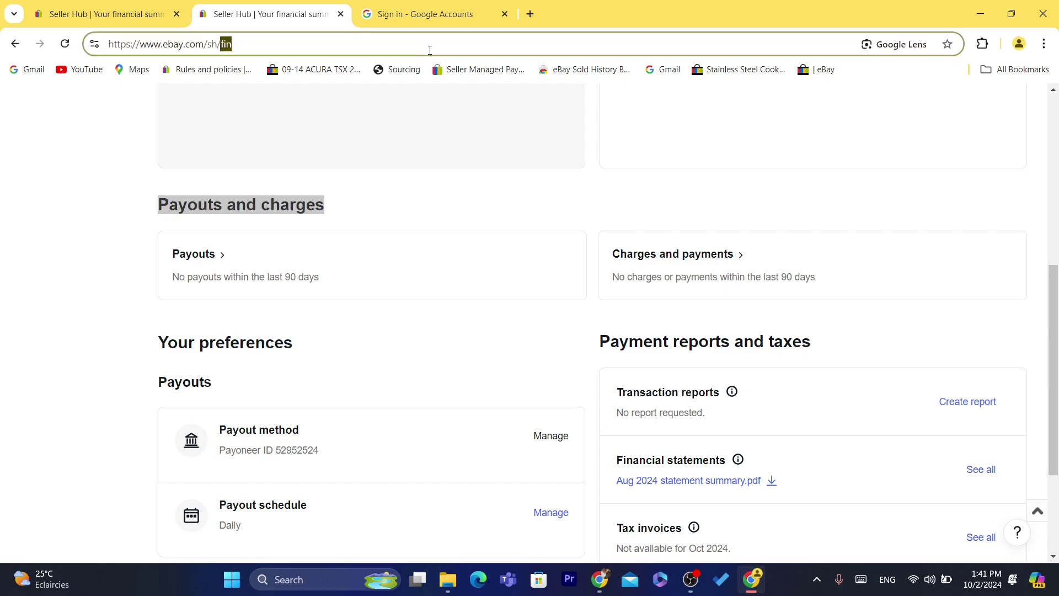
pyautogui.press('Escape')
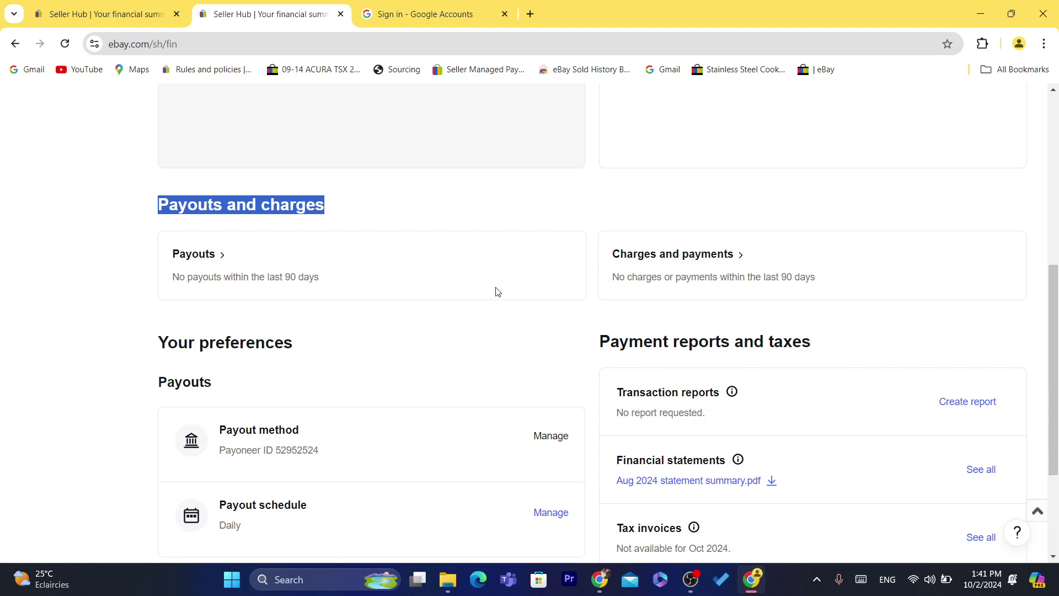
pyautogui.tripleClick(717, 273)
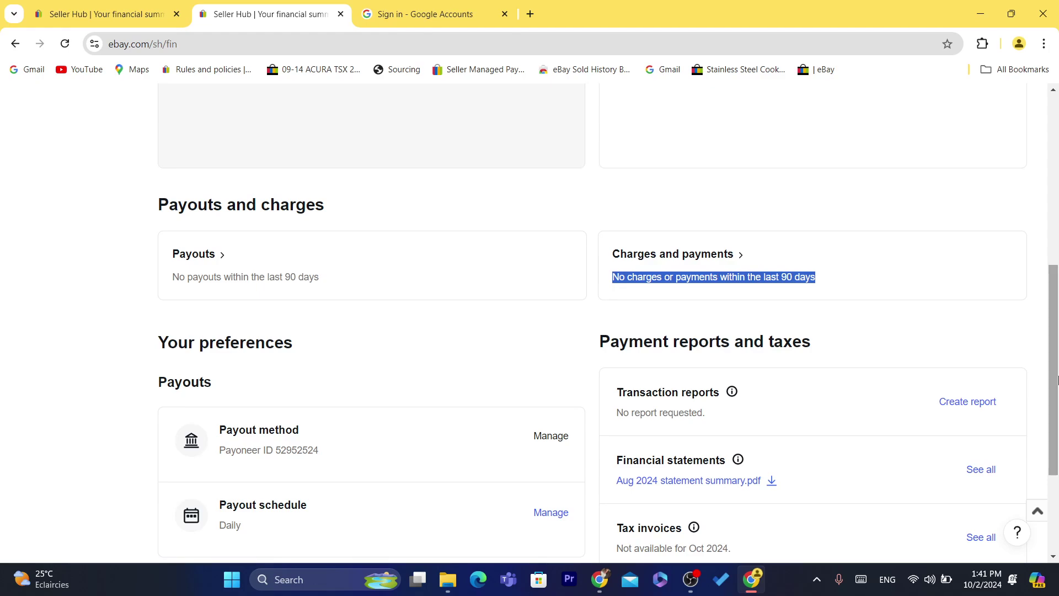
# Step: Check the total funds amount at the start of the financial summary
pyautogui.scroll(8, 421, 277)
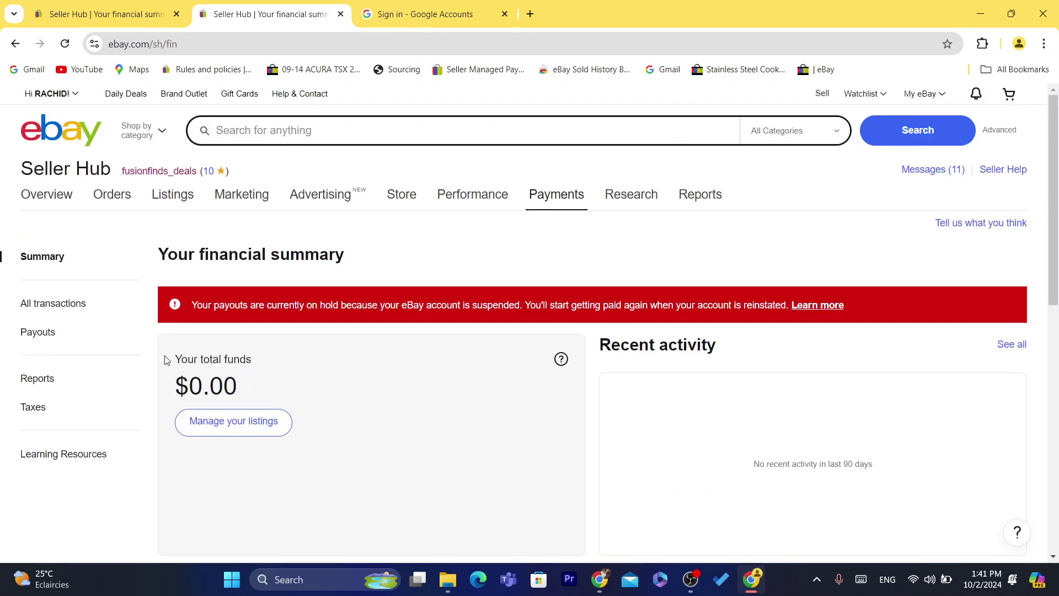
pyautogui.moveTo(164, 359); pyautogui.dragTo(324, 383)
pyautogui.click(325, 385)
pyautogui.moveTo(168, 356); pyautogui.dragTo(287, 378)
pyautogui.click(288, 379)
pyautogui.moveTo(197, 361); pyautogui.dragTo(278, 389)
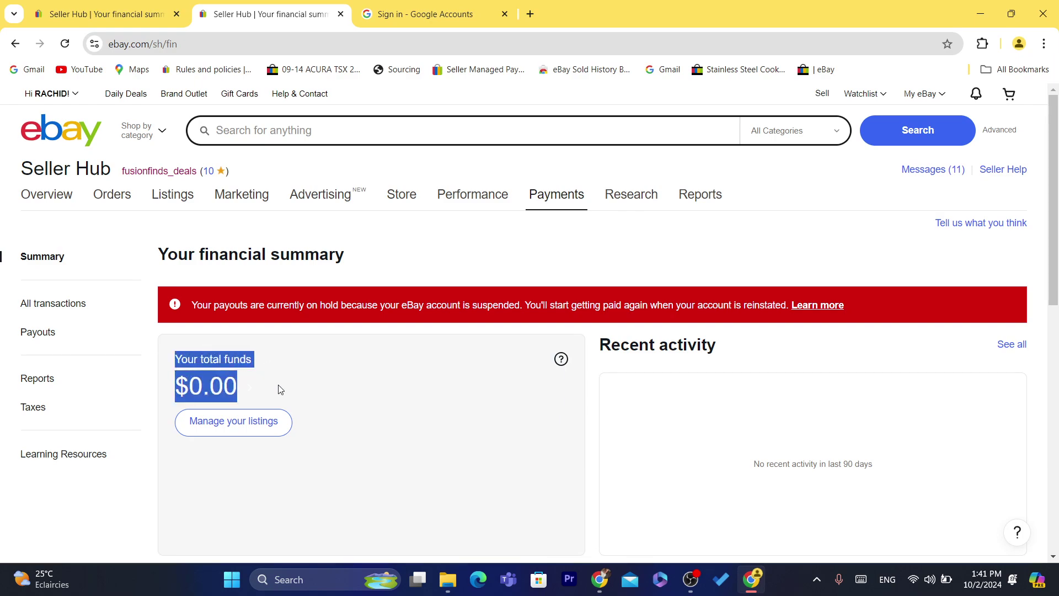
pyautogui.click(279, 389)
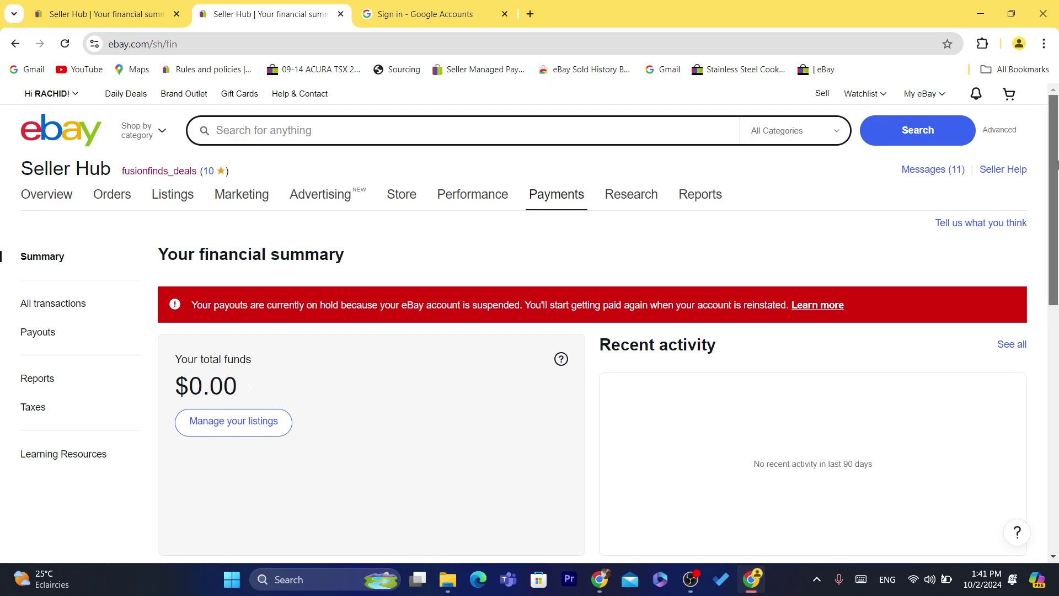
# Step: Review the payout schedule entry in the payout preferences and return to the start of the financial summary
pyautogui.scroll(-3, 1057, 237)
pyautogui.moveTo(1057, 238); pyautogui.dragTo(1058, 414)
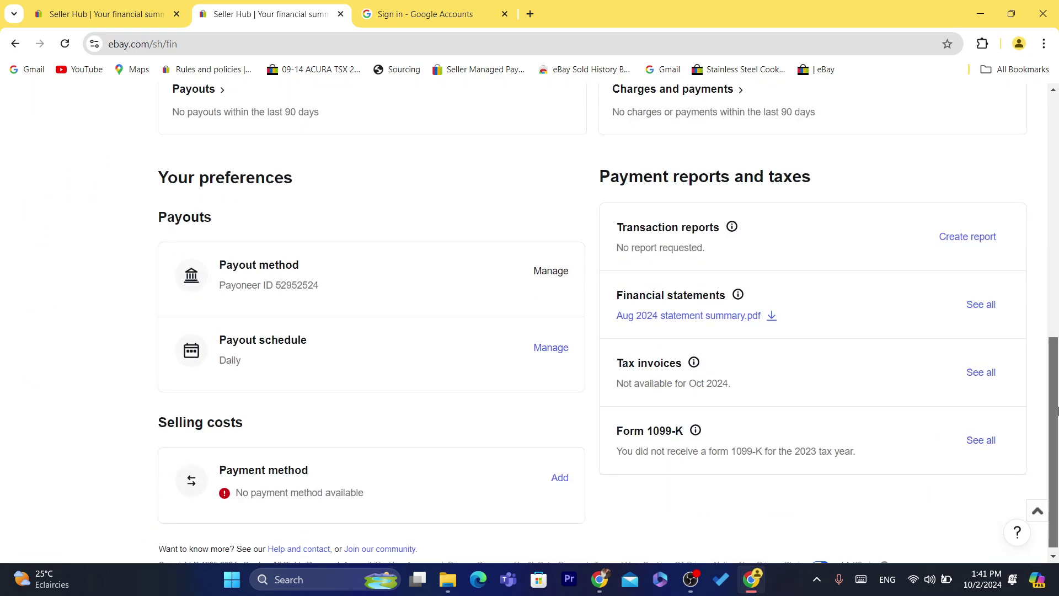
pyautogui.tripleClick(261, 334)
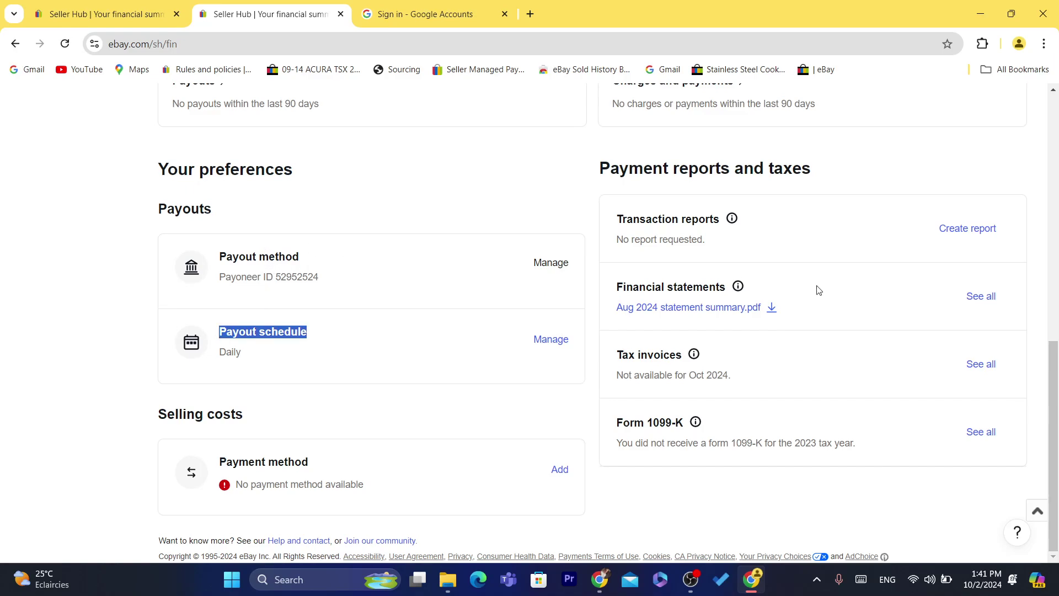
pyautogui.scroll(10, 749, 159)
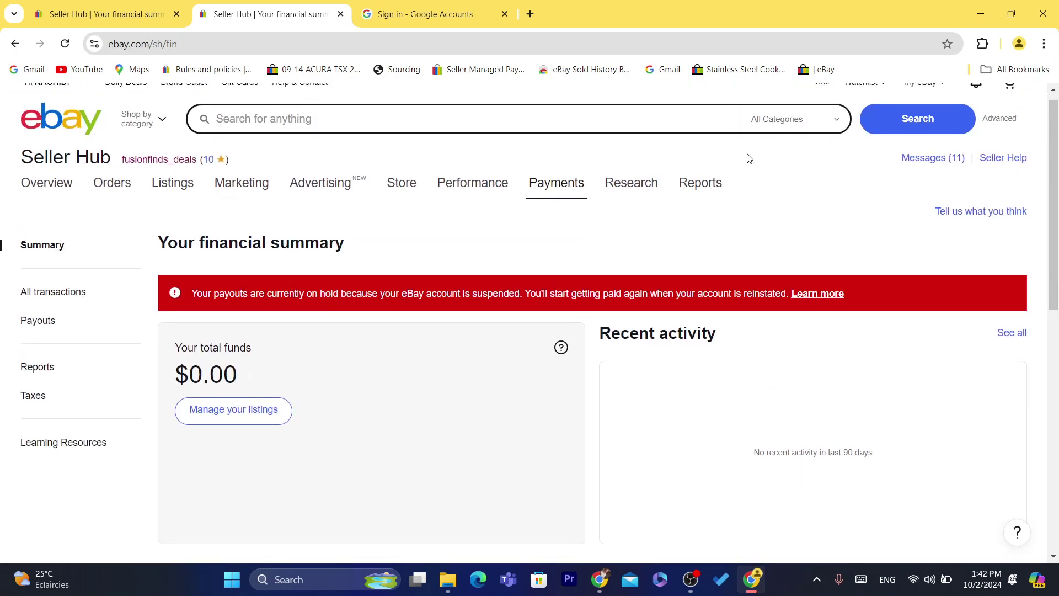
pyautogui.scroll(1, 772, 138)
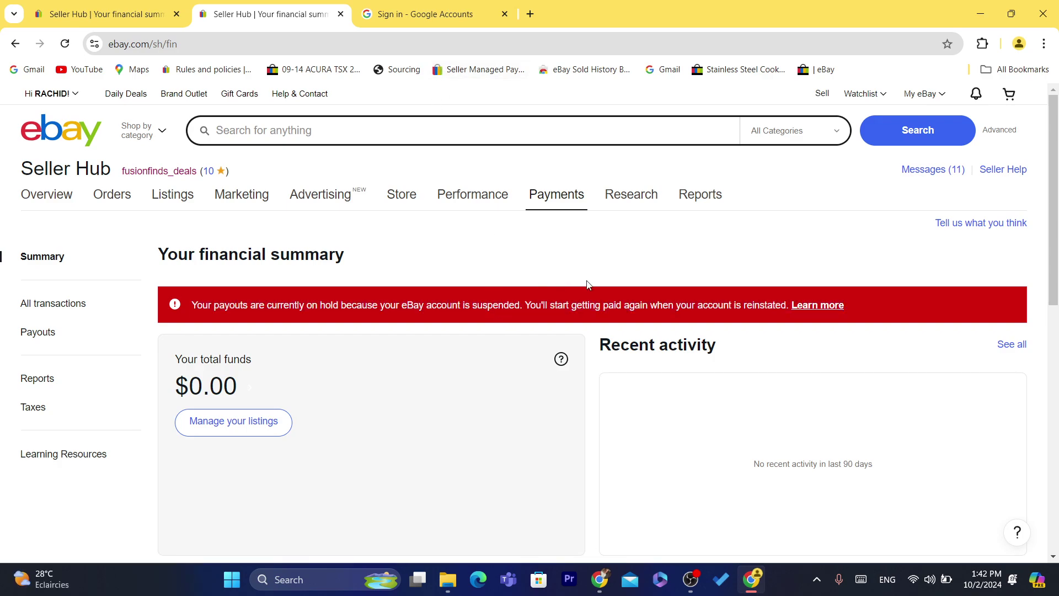
# Step: Go back to the Seller Hub overview and open the My eBay summary page
pyautogui.moveTo(1056, 193)
pyautogui.mouseDown()
pyautogui.moveTo(1058, 428)
pyautogui.moveTo(1054, 193)
pyautogui.mouseUp()
pyautogui.moveTo(910, 94)
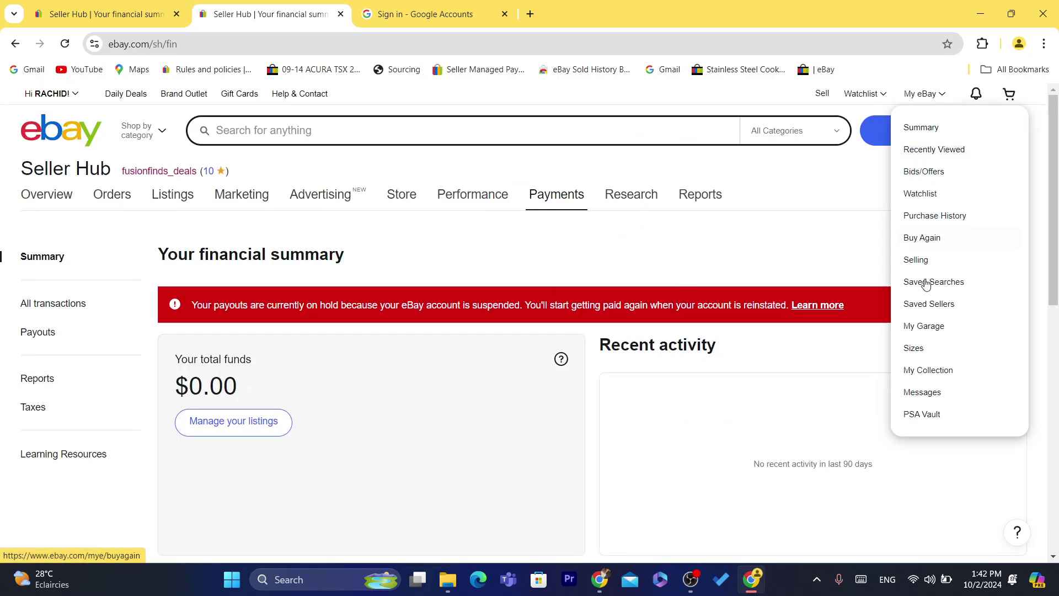
pyautogui.click(53, 204)
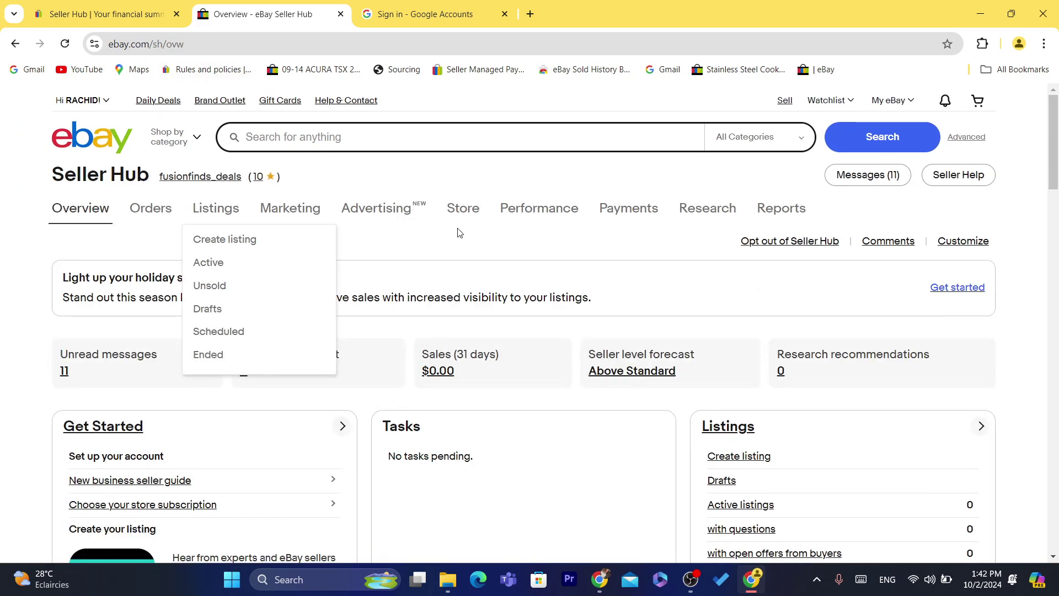
pyautogui.moveTo(891, 100)
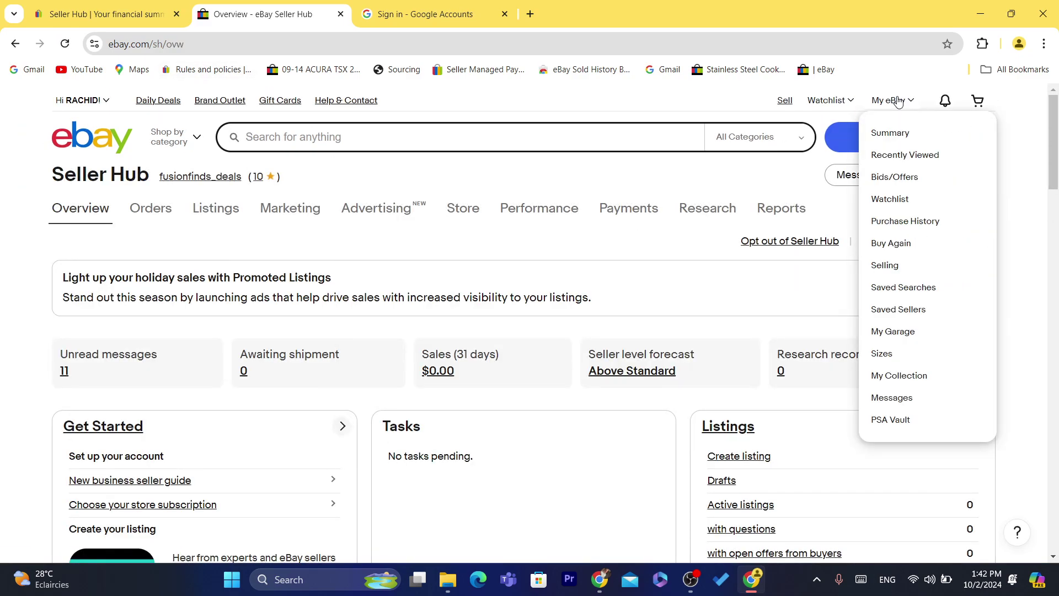
pyautogui.click(893, 132)
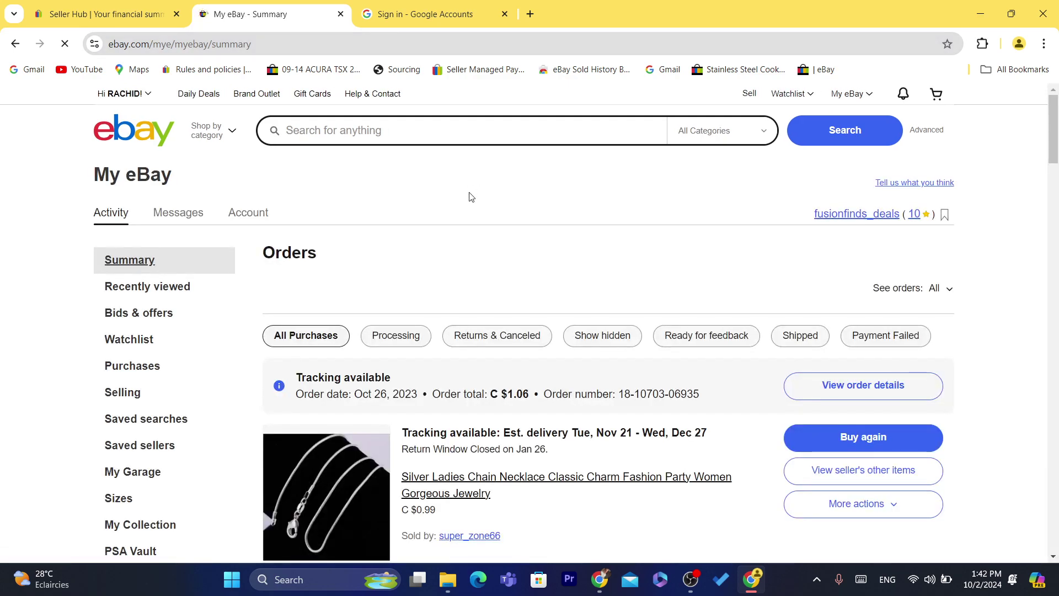
# Step: Open the account settings in My eBay and go to the Payments page under Payment Information
pyautogui.moveTo(856, 97)
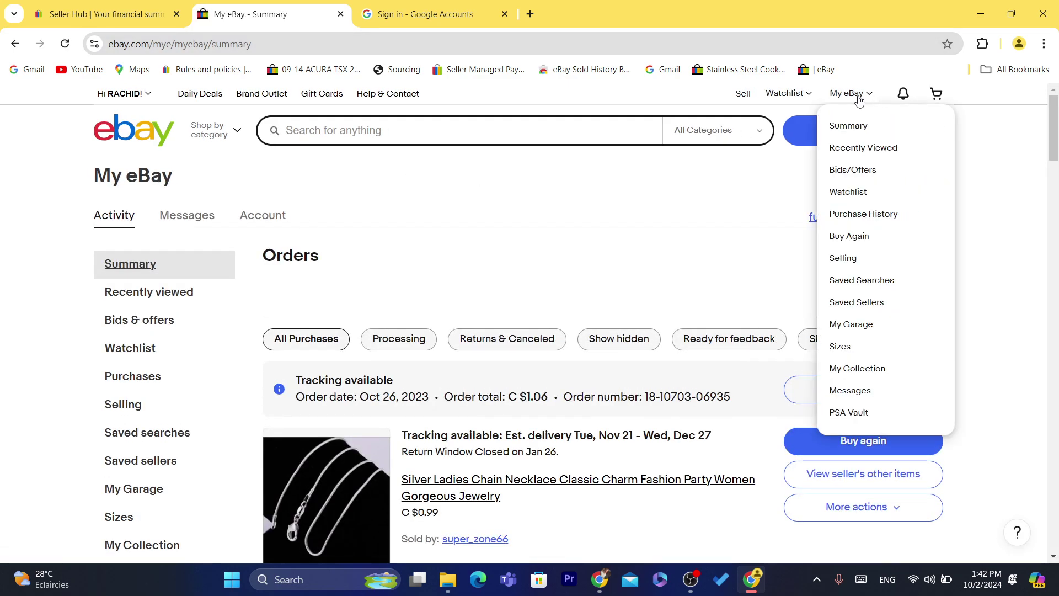
pyautogui.click(268, 217)
pyautogui.click(298, 40)
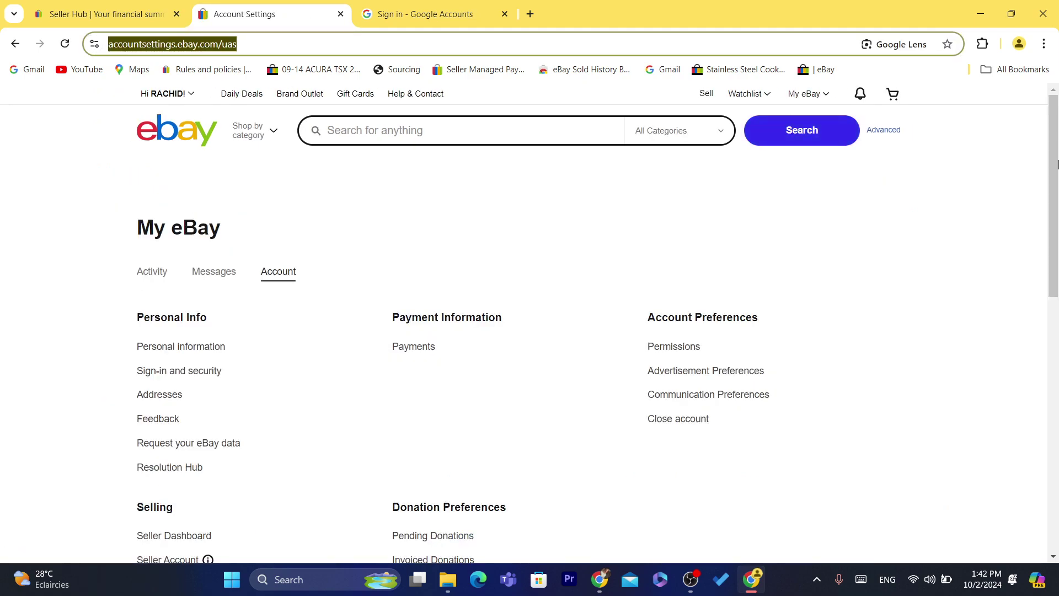
pyautogui.moveTo(1054, 184); pyautogui.dragTo(1058, 224)
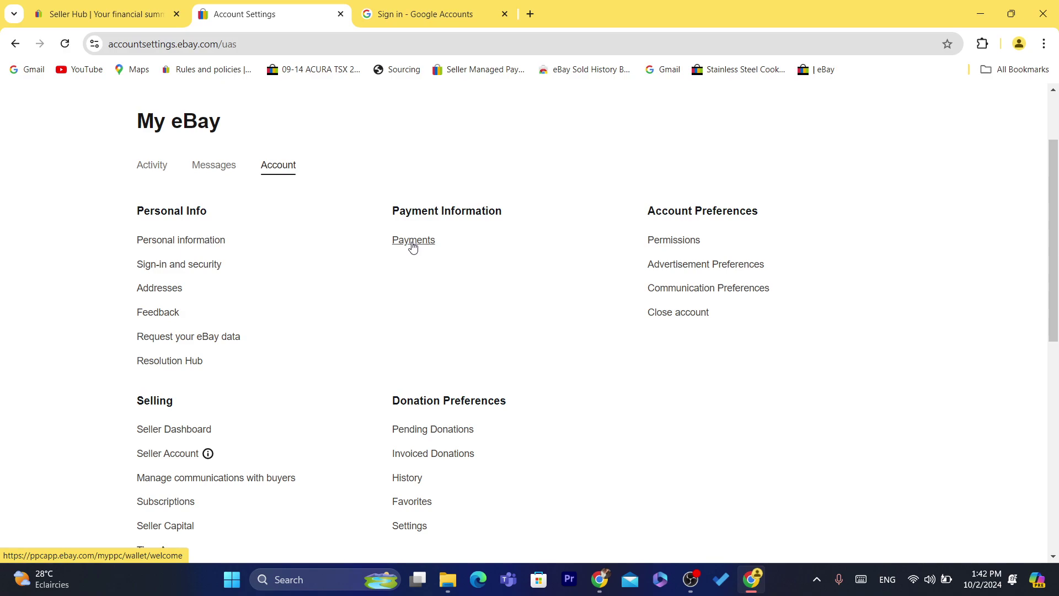
pyautogui.click(412, 243)
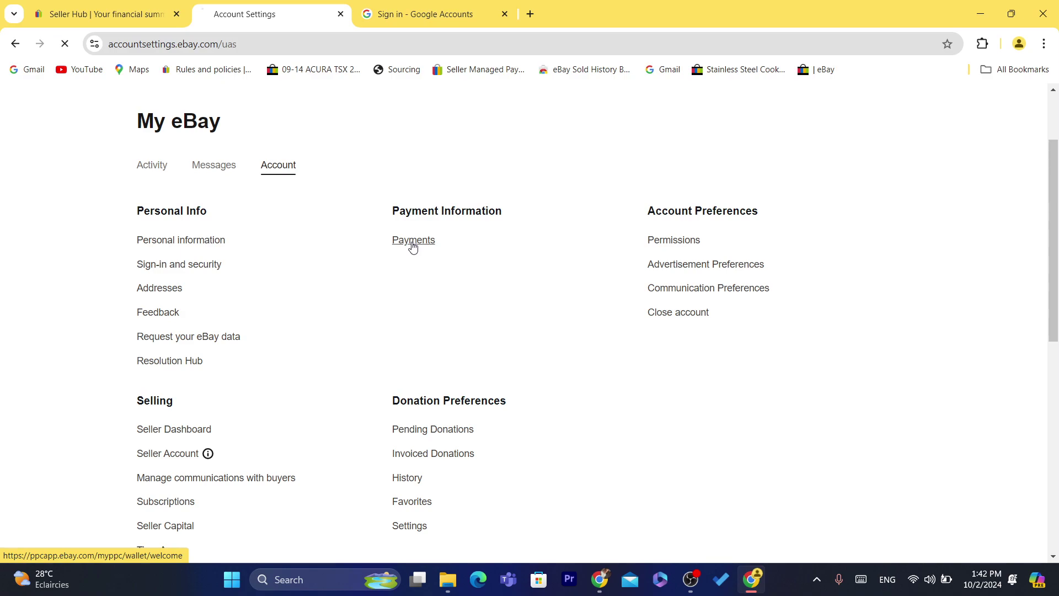
pyautogui.click(438, 45)
pyautogui.doubleClick(437, 47)
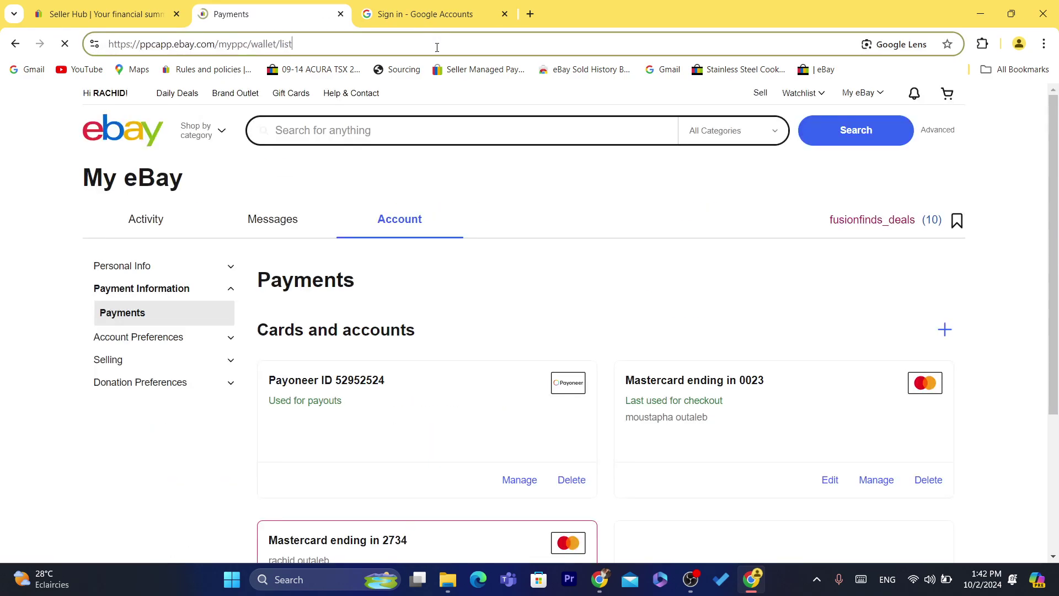
# Step: Start adding a payment method for payouts and continue with the Payoneer account option
pyautogui.moveTo(1055, 218); pyautogui.dragTo(1057, 369)
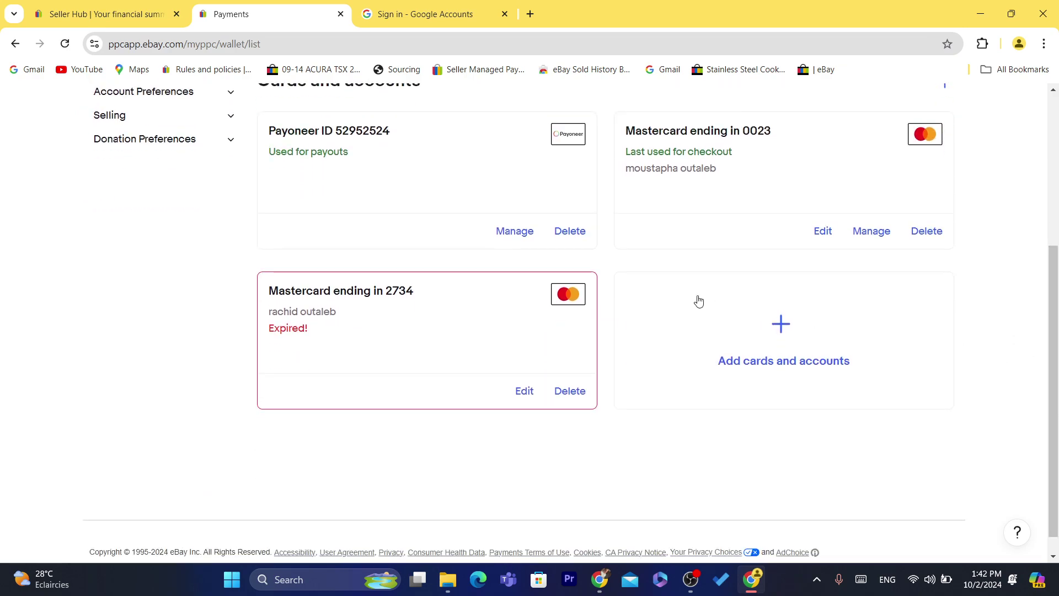
pyautogui.click(779, 327)
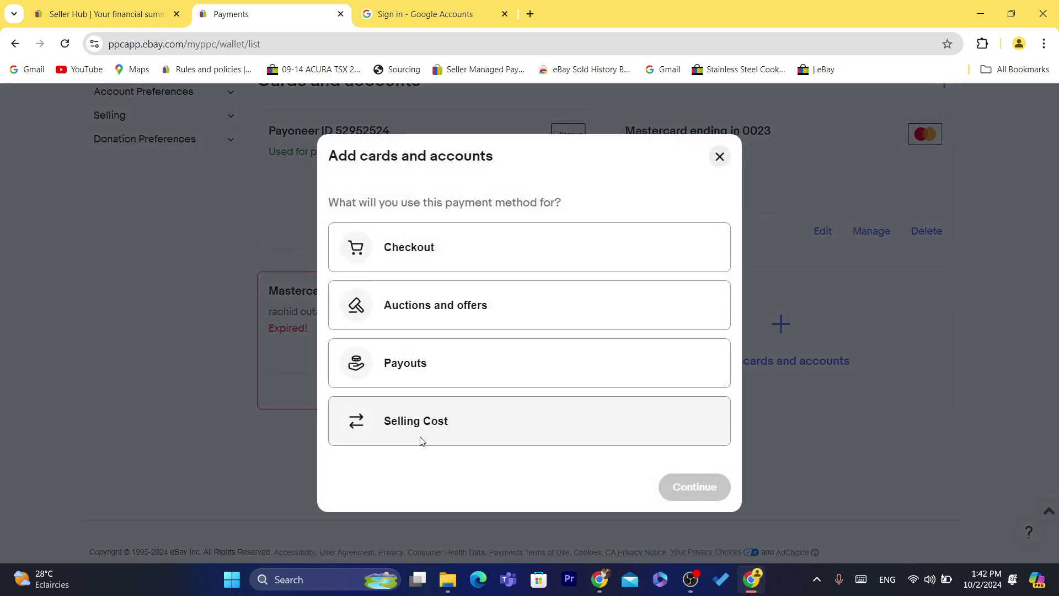
pyautogui.click(420, 385)
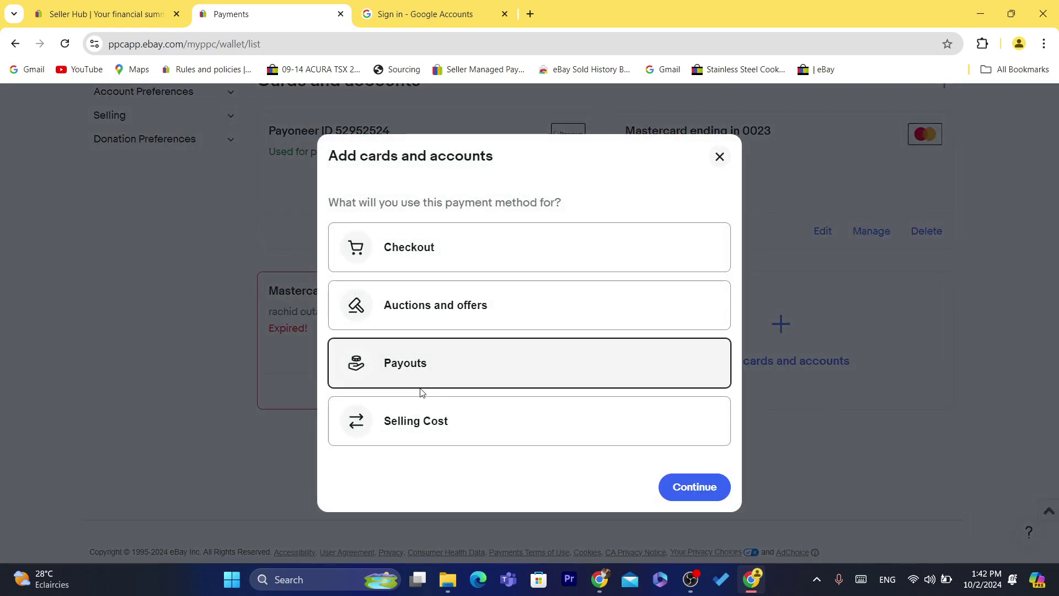
pyautogui.click(710, 497)
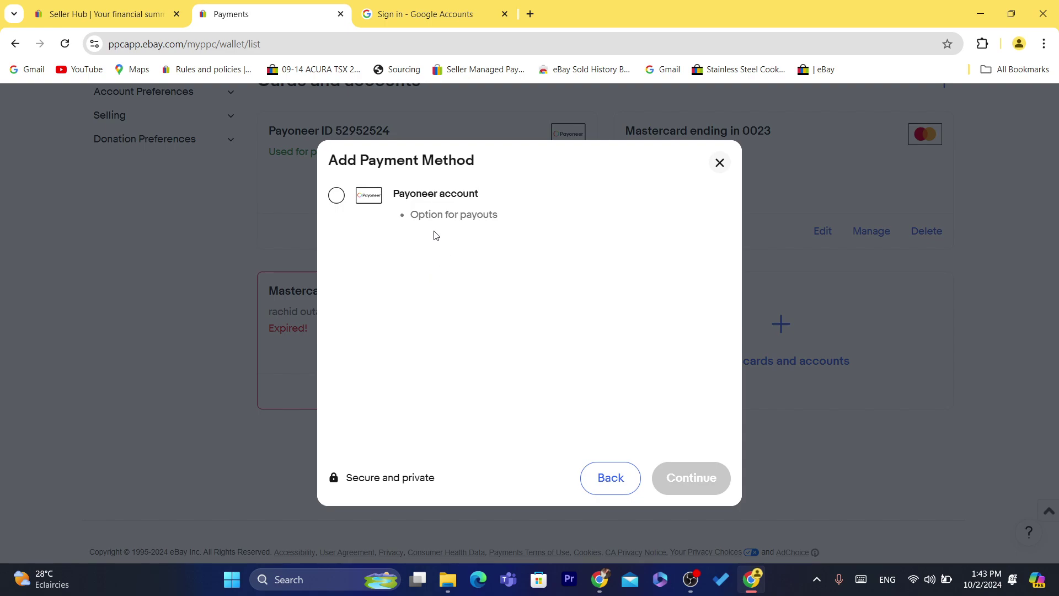
pyautogui.click(336, 196)
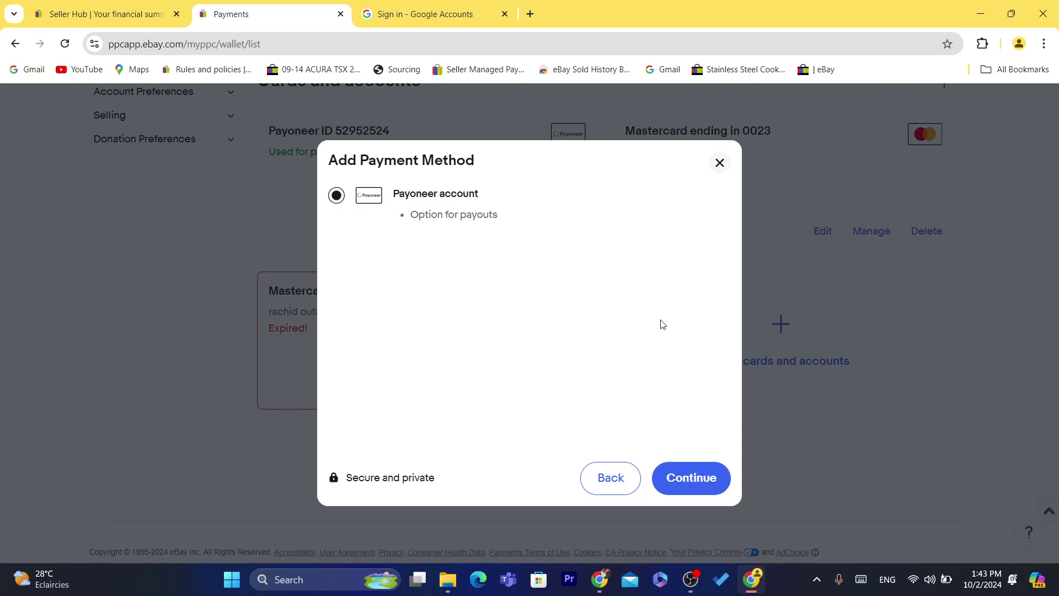
pyautogui.click(706, 477)
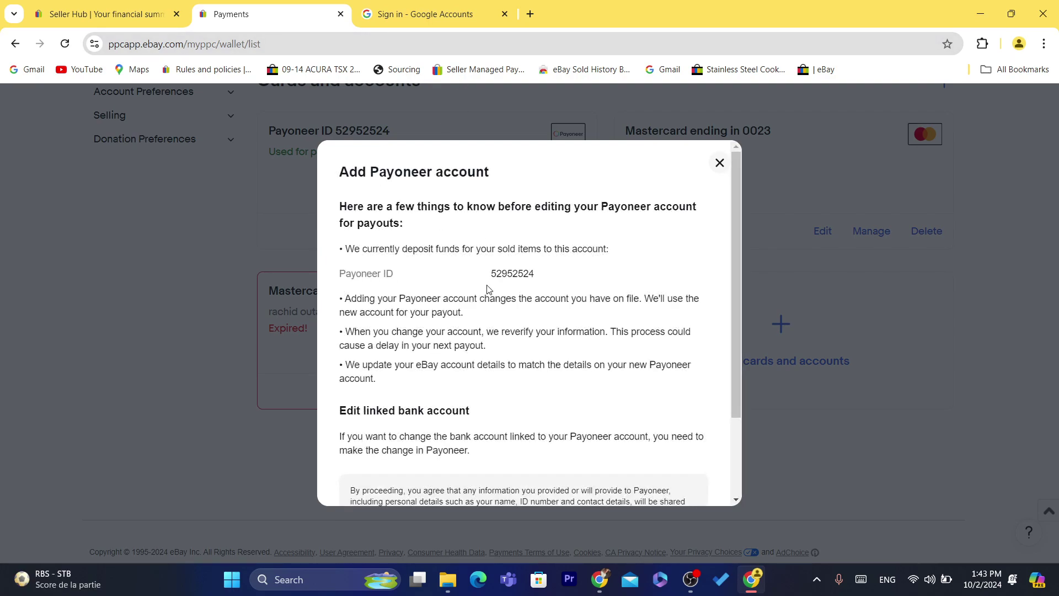
# Step: Examine the Payoneer account notice, including the current deposit account, the linked bank account section and the data sharing terms
pyautogui.scroll(-1, 726, 332)
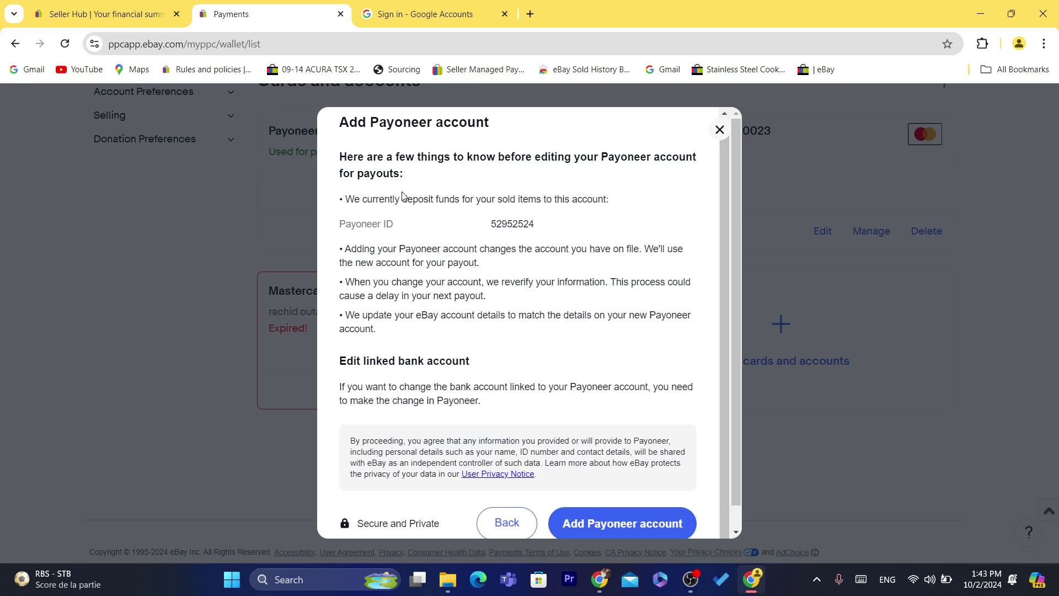
pyautogui.moveTo(437, 199); pyautogui.dragTo(581, 204)
pyautogui.click(581, 205)
pyautogui.moveTo(379, 223); pyautogui.dragTo(612, 228)
pyautogui.click(543, 228)
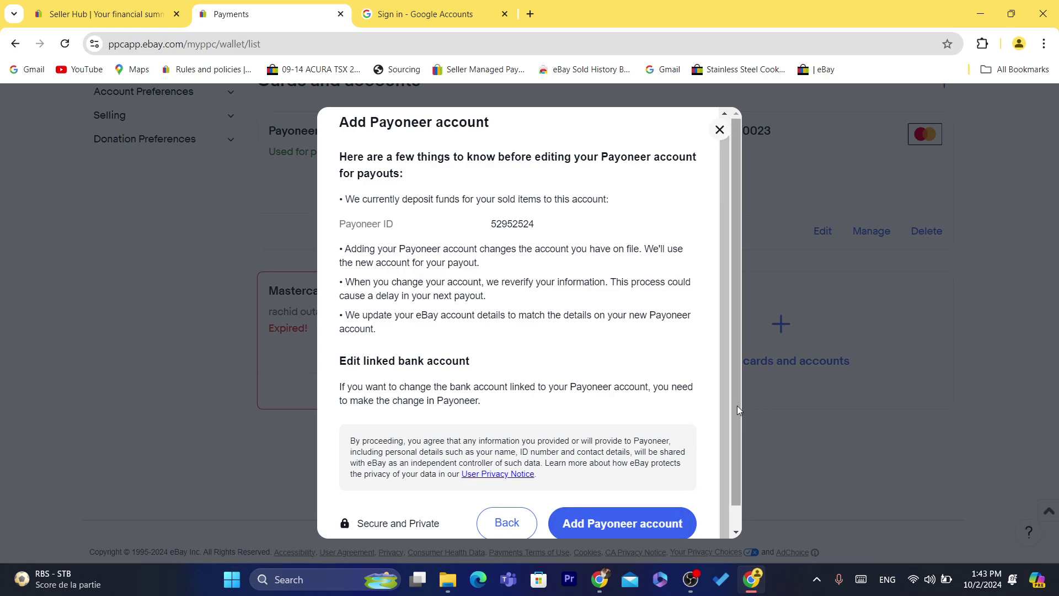
pyautogui.scroll(-1, 737, 406)
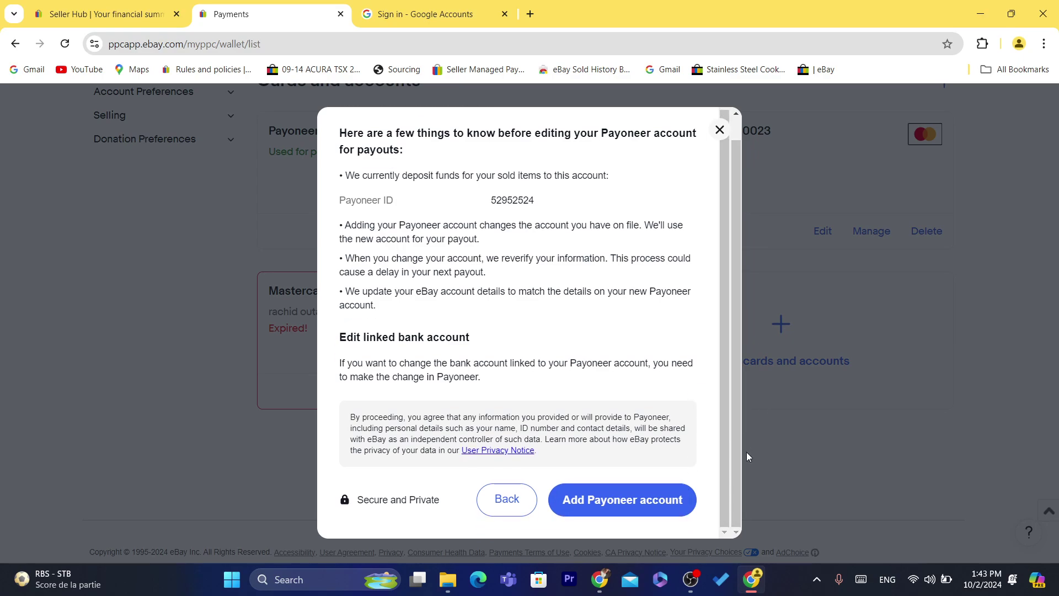
pyautogui.tripleClick(534, 429)
pyautogui.click(468, 339)
pyautogui.scroll(1, 725, 415)
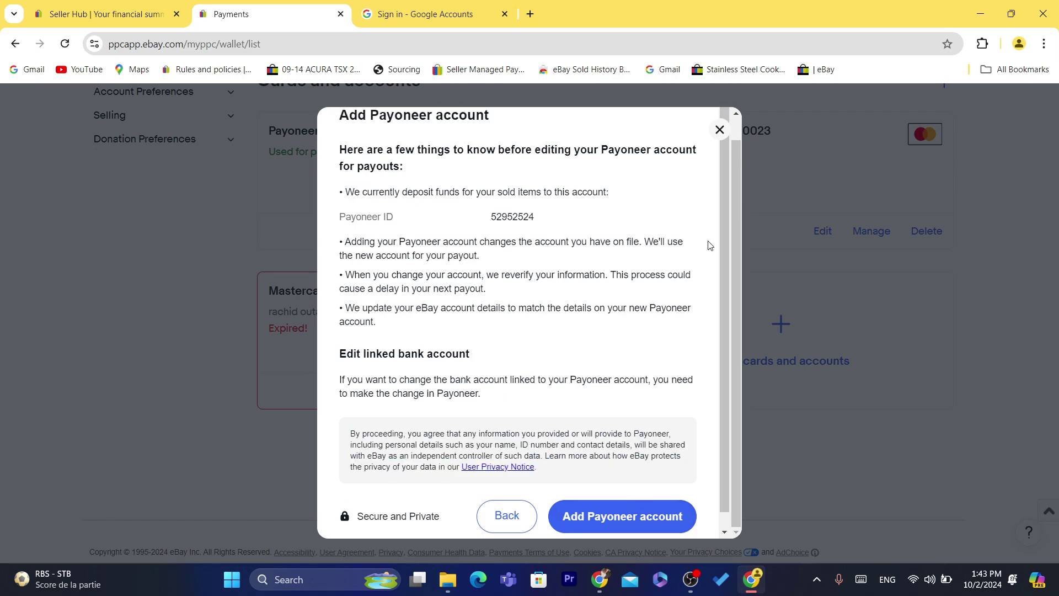
# Step: Back out of adding the Payoneer account and return to the start of the Payments page
pyautogui.click(504, 514)
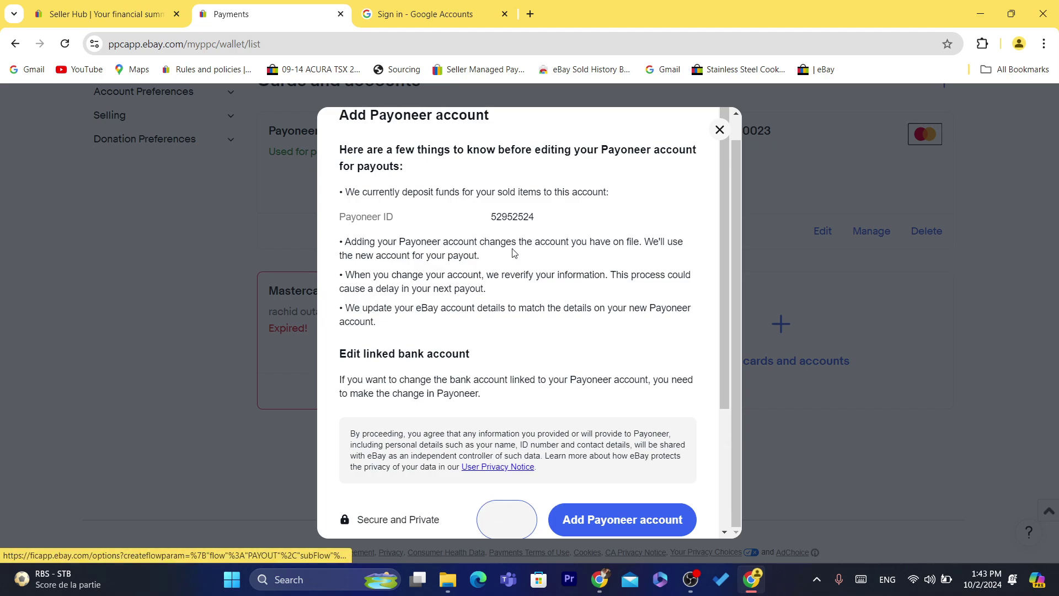
pyautogui.click(720, 163)
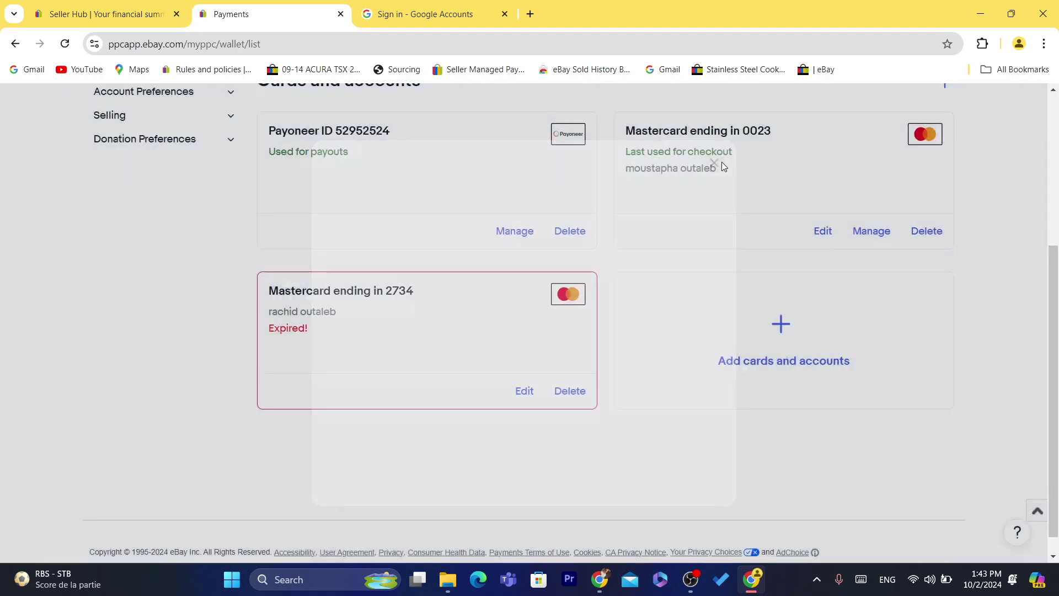
pyautogui.moveTo(1056, 246); pyautogui.dragTo(1052, 146)
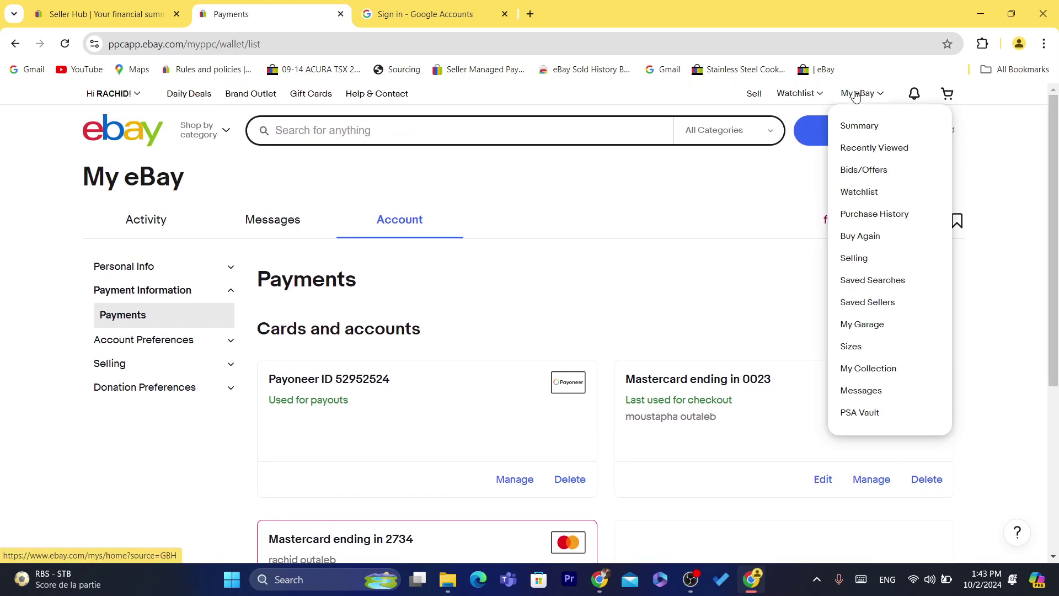
pyautogui.moveTo(1056, 216); pyautogui.dragTo(1058, 258)
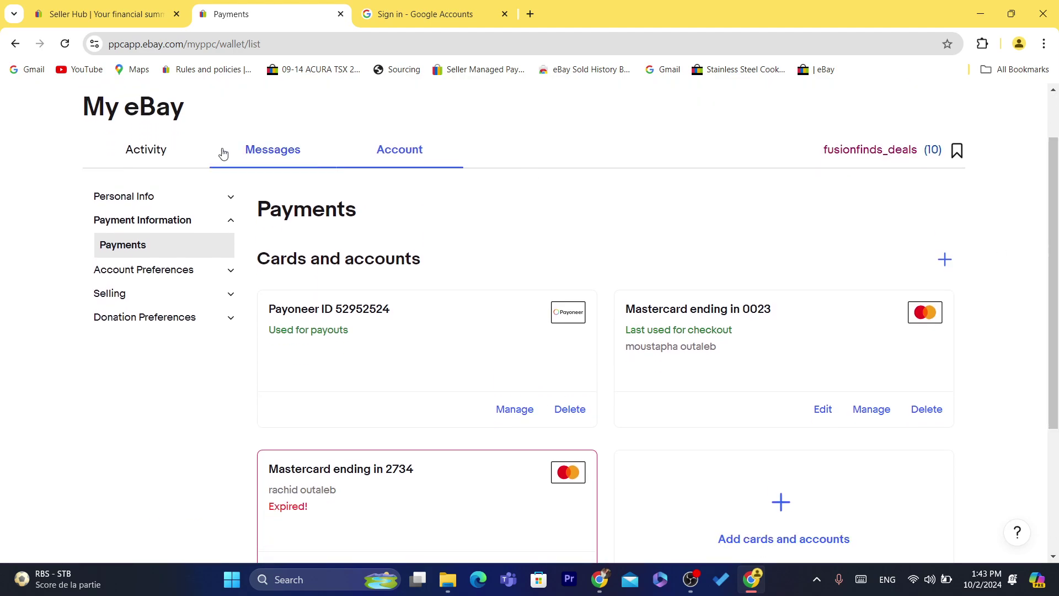
pyautogui.click(318, 49)
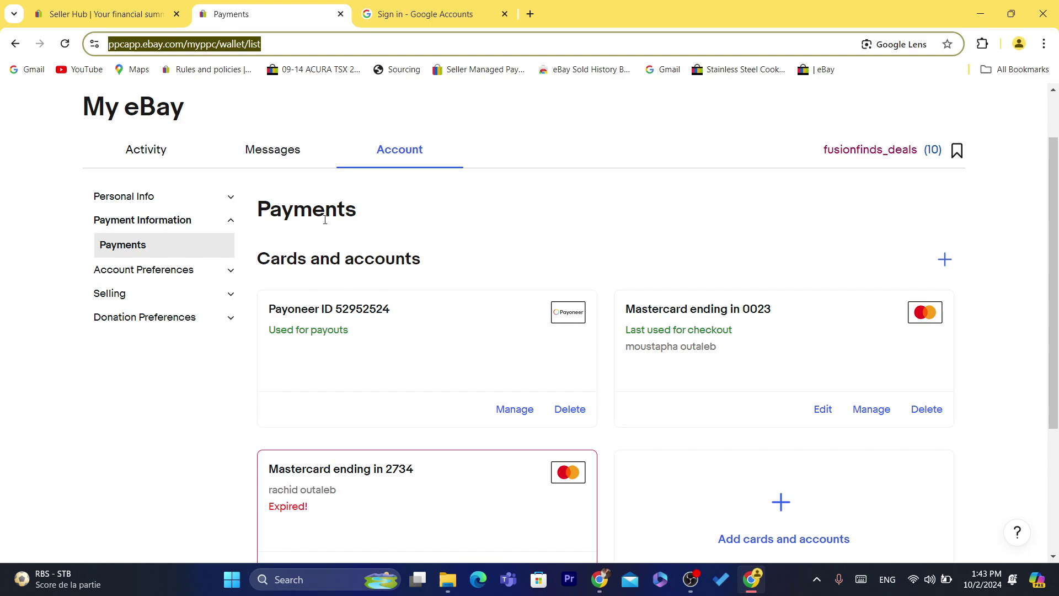
pyautogui.click(341, 260)
pyautogui.click(327, 38)
pyautogui.tripleClick(367, 40)
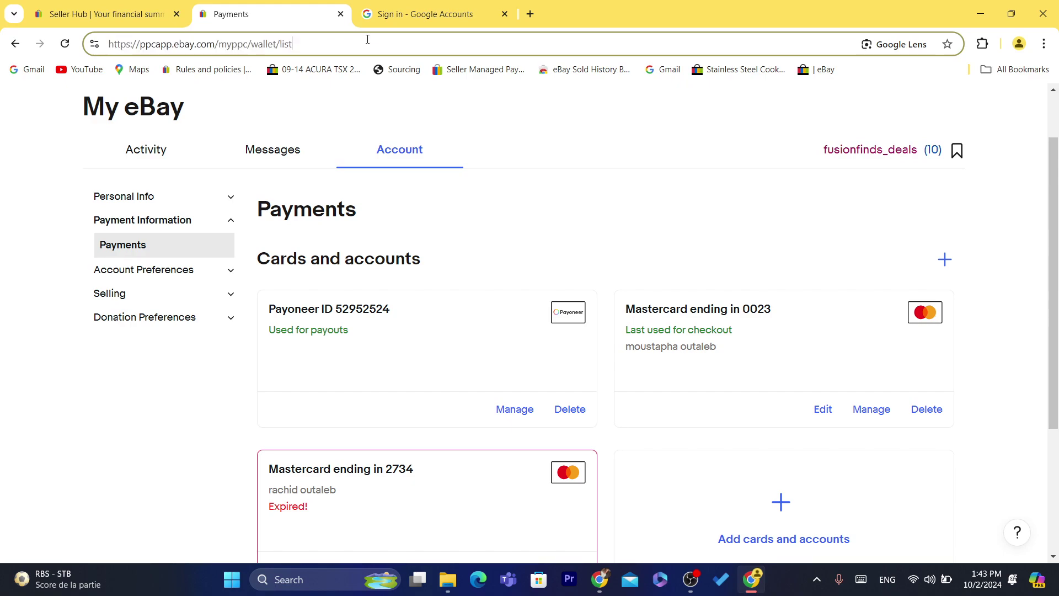
pyautogui.click(367, 39)
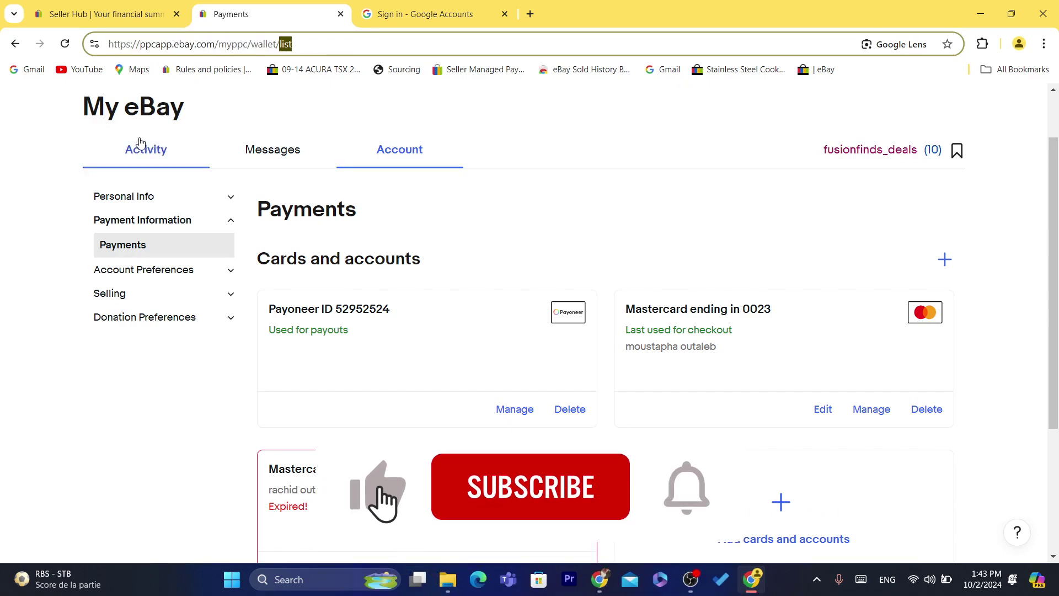
# Step: Go from the Payments page back to the My eBay activity summary
pyautogui.click(140, 143)
pyautogui.click(383, 39)
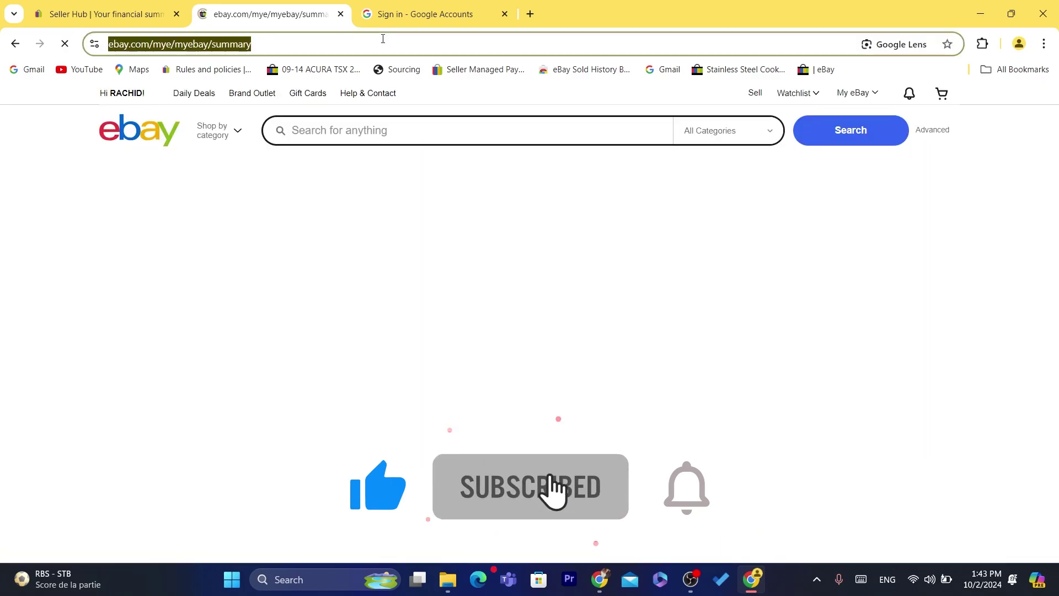